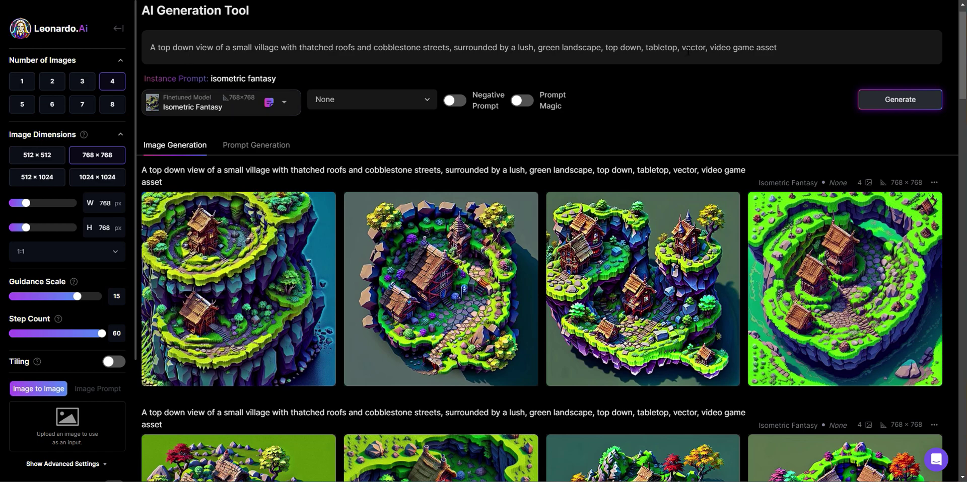
- Browse the generated village images enlarged, stepping through to the fourth one
click(260, 308)
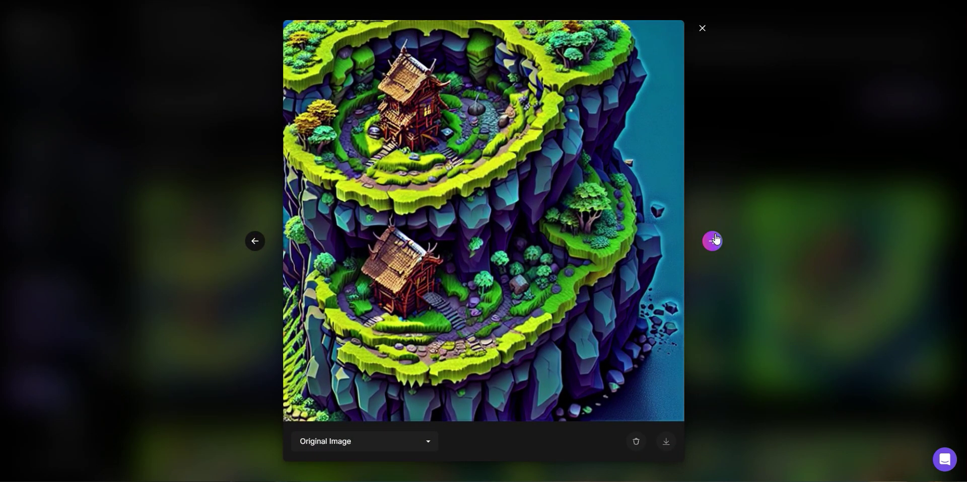
click(712, 241)
click(713, 241)
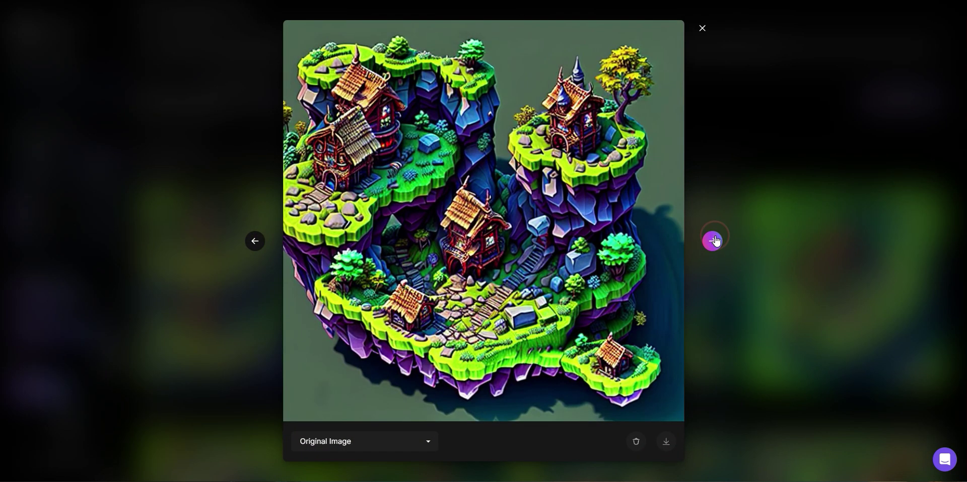
click(713, 241)
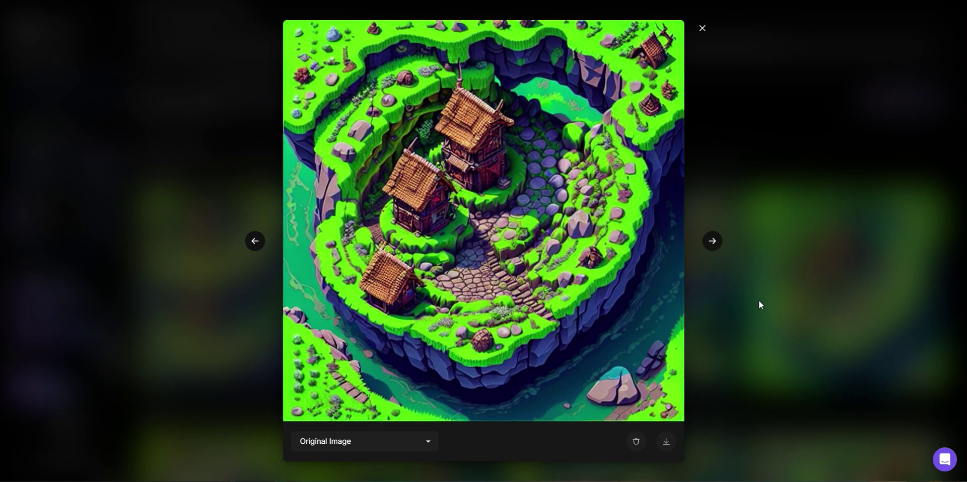
click(758, 300)
scroll(731, 331, down, 2)
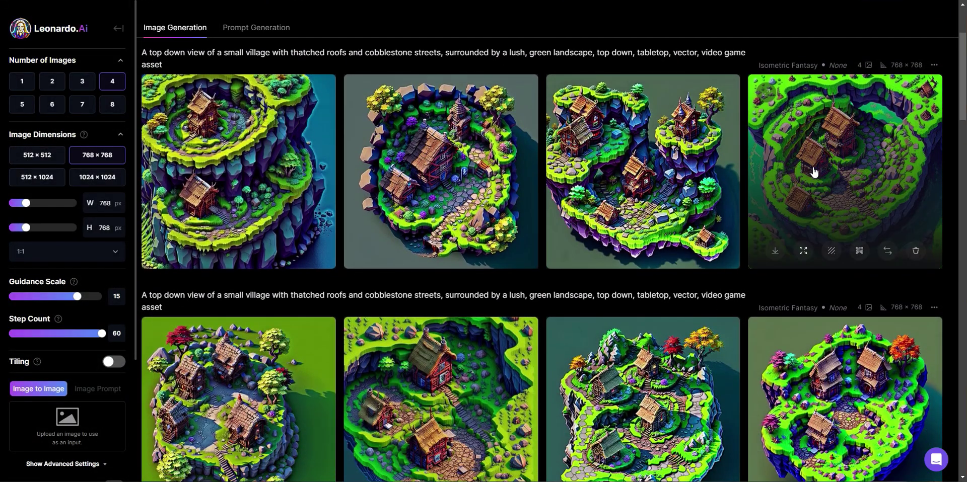
click(755, 191)
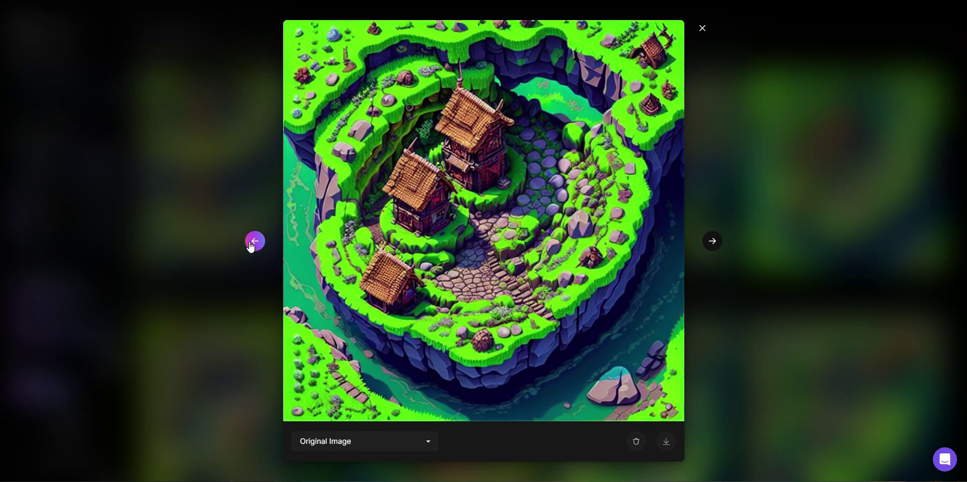
click(816, 229)
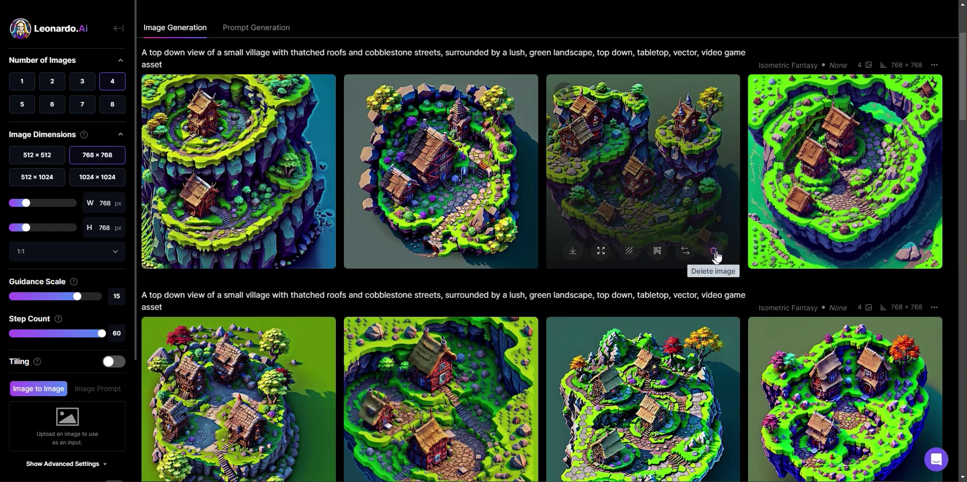
- Switch the Recent Creations feed on Home to New
scroll(705, 259, down, 2)
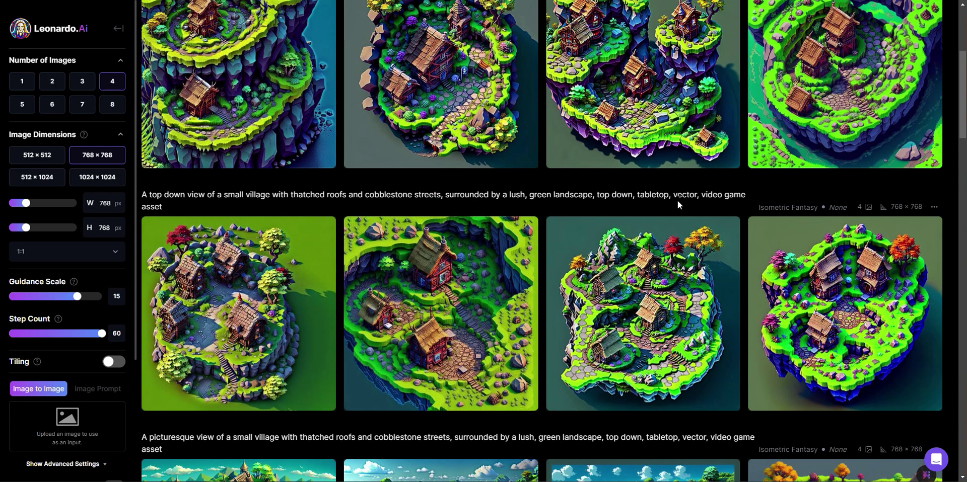
scroll(685, 206, up, 5)
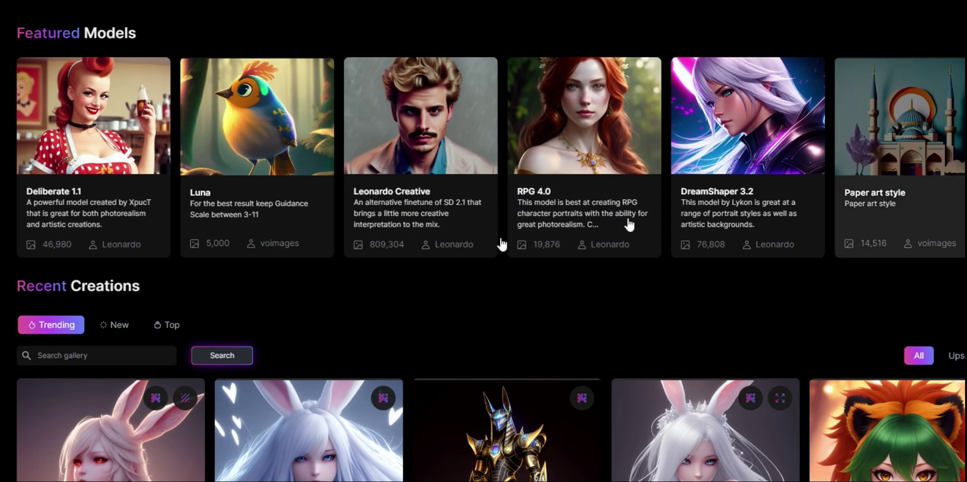
click(119, 327)
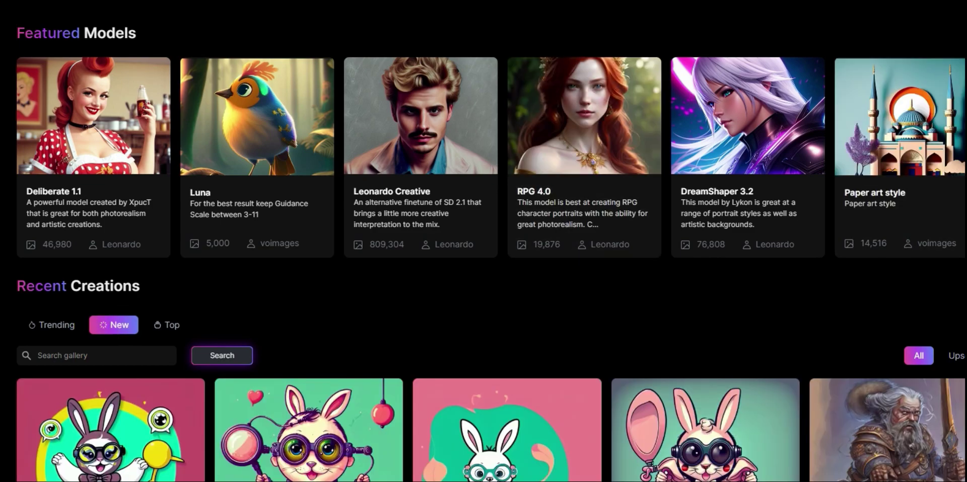
- Advance the Featured Models carousel to reach more featured models
click(965, 147)
click(965, 147)
click(965, 146)
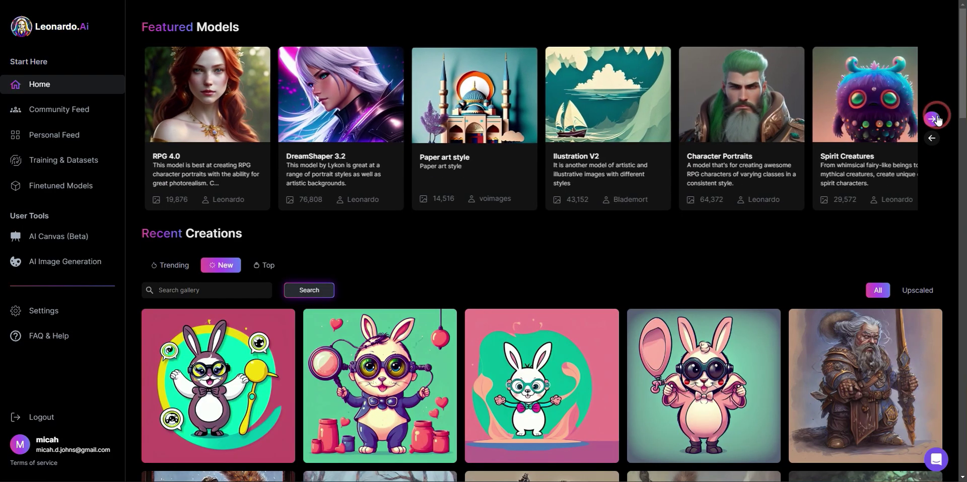
click(932, 119)
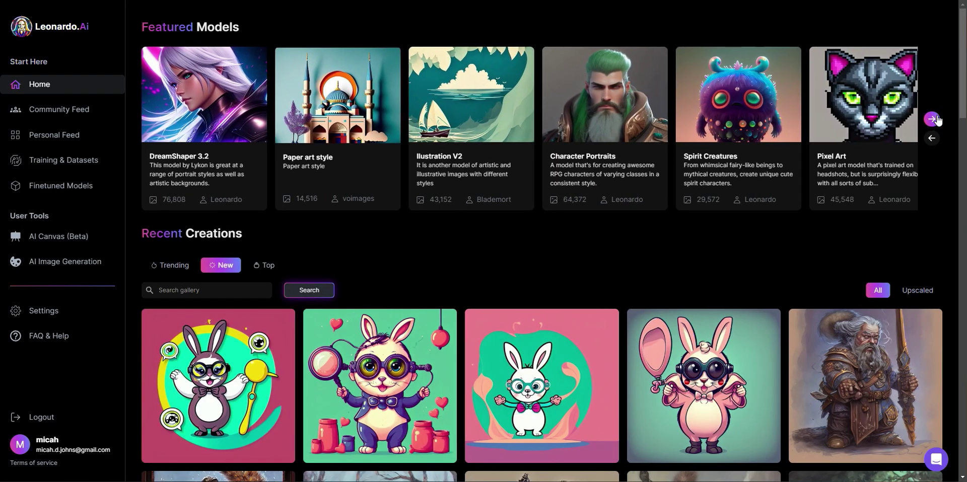
click(931, 119)
click(932, 118)
click(932, 119)
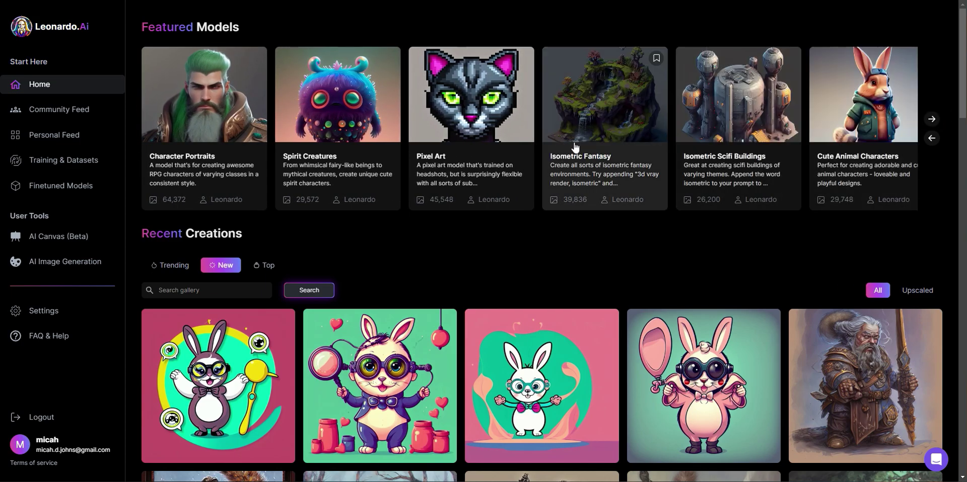
click(606, 137)
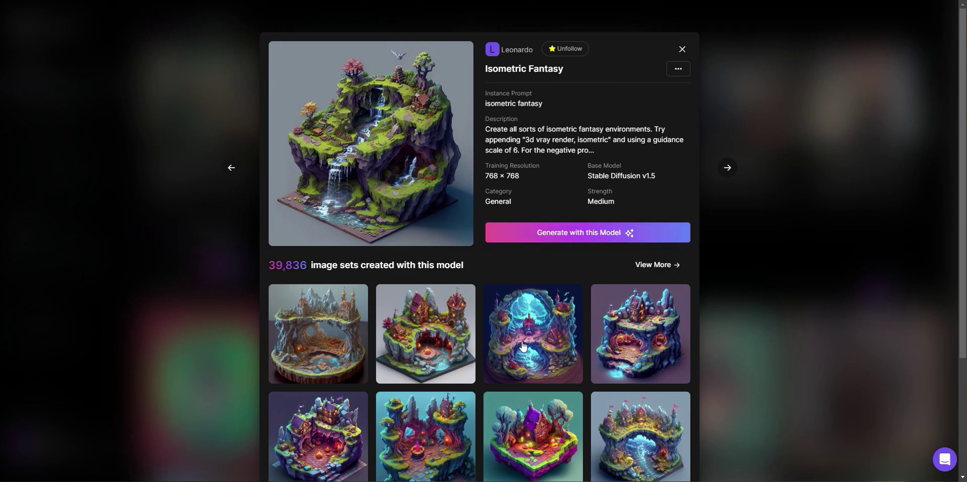
click(584, 233)
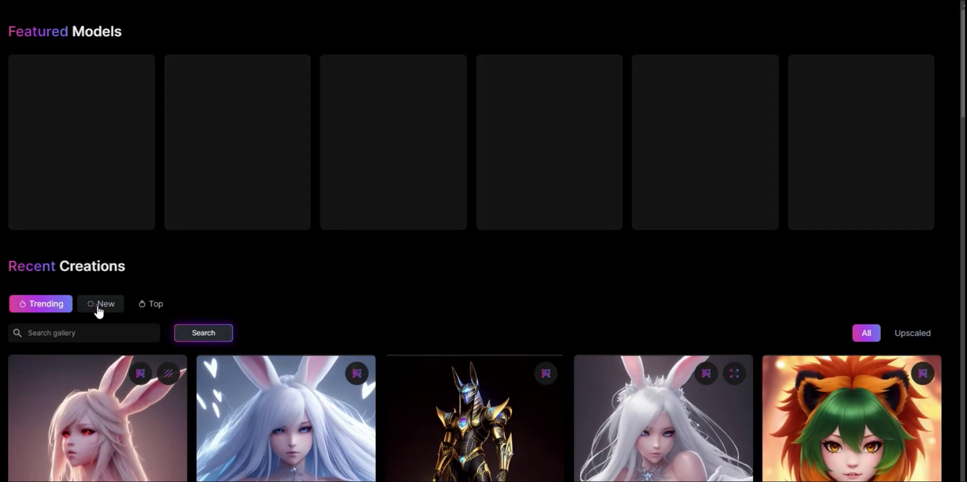
click(98, 305)
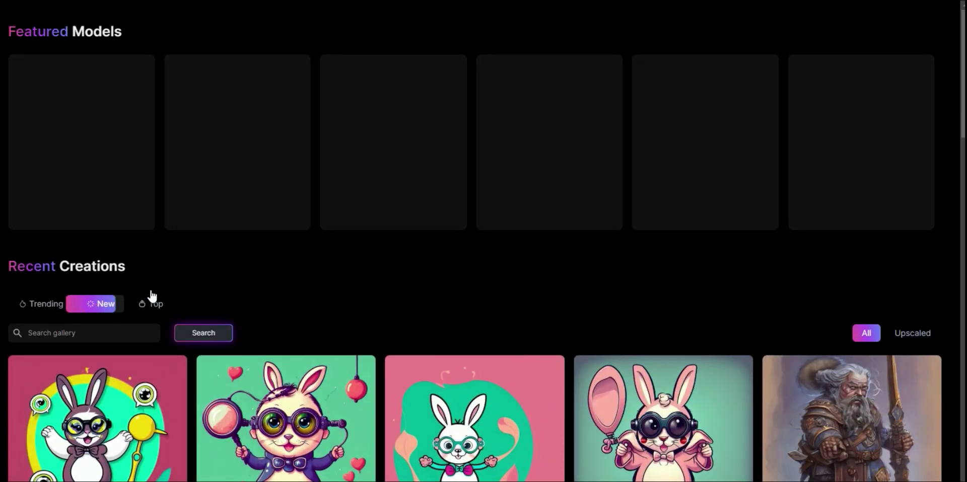
click(929, 139)
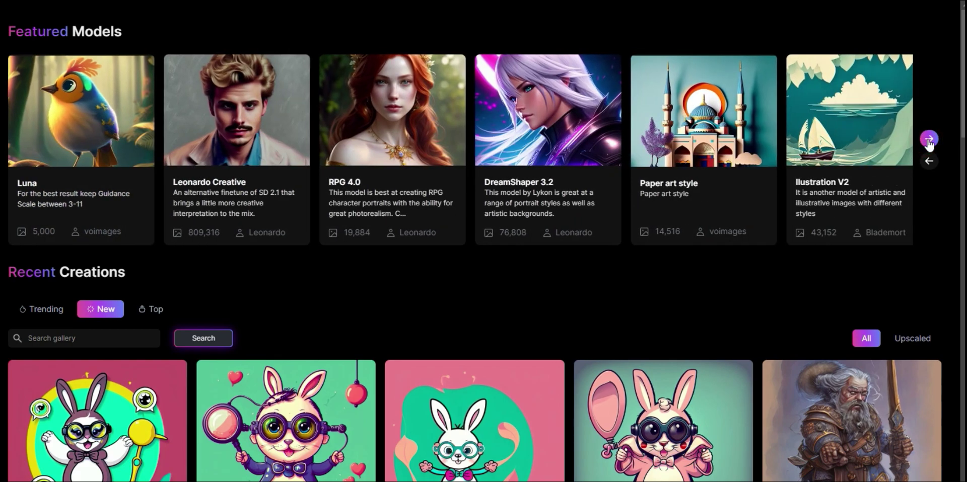
click(929, 140)
click(929, 140)
click(929, 140)
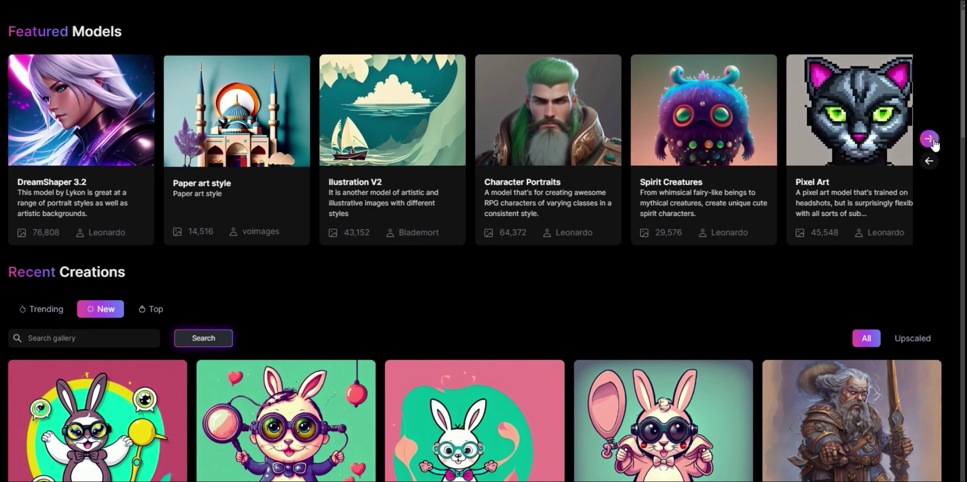
click(928, 140)
click(929, 140)
click(929, 140)
click(550, 144)
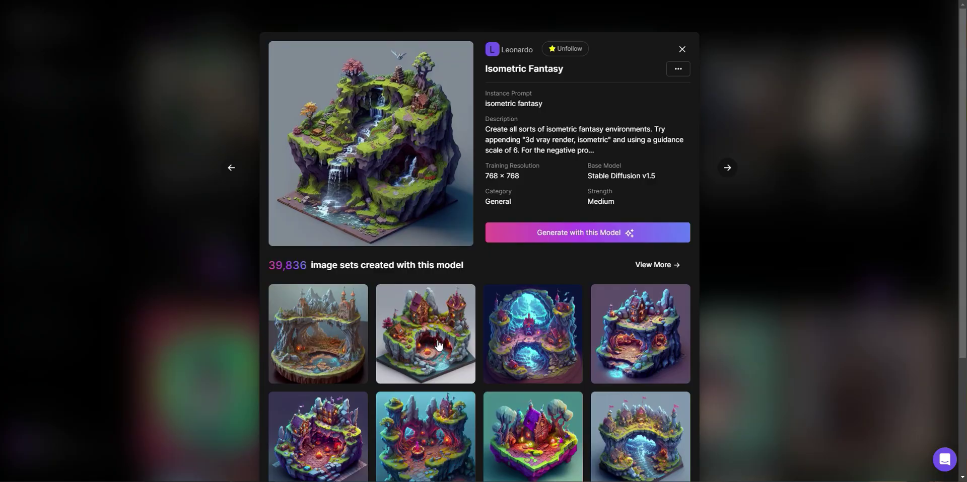
click(449, 345)
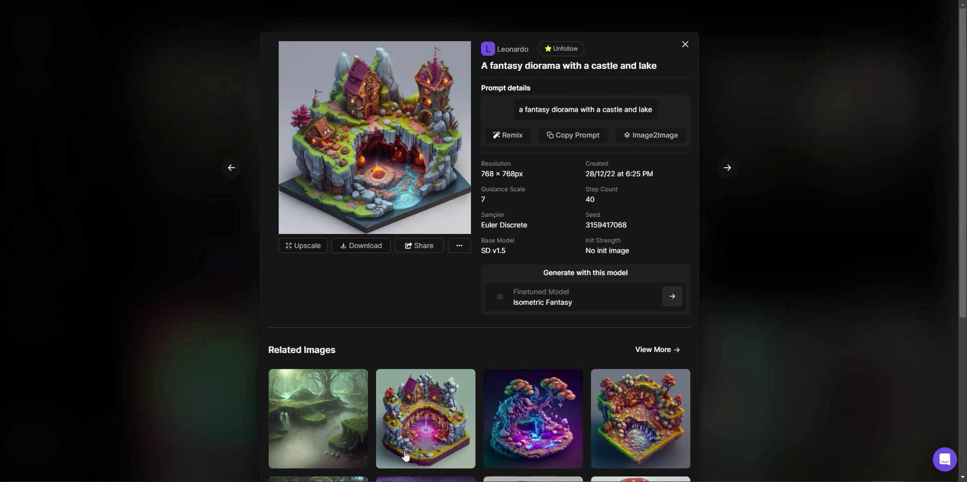
click(428, 415)
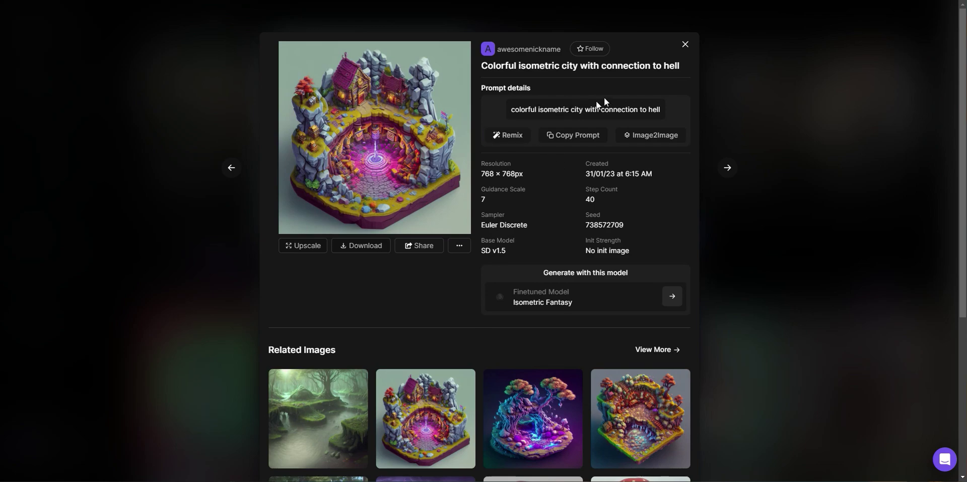
click(686, 43)
click(747, 83)
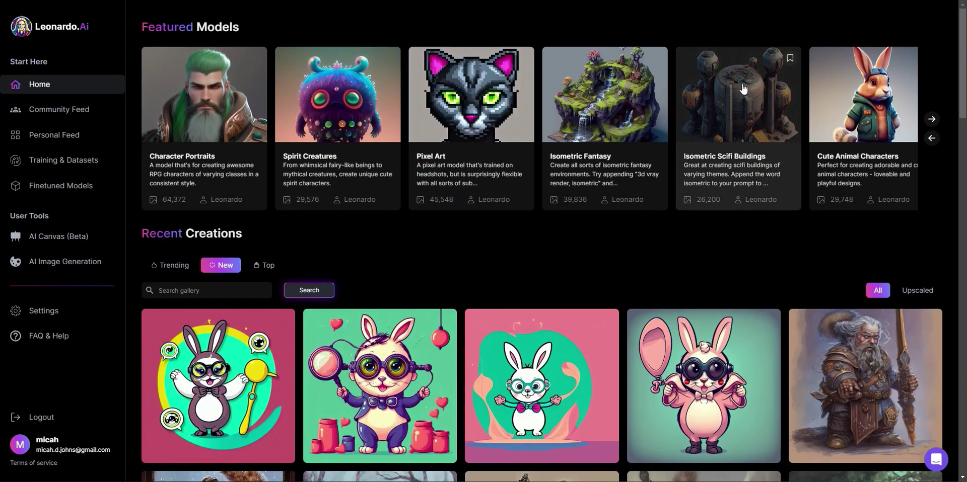
- Generate with the Isometric Fantasy model and upscale the fourth, bright green village image
click(591, 136)
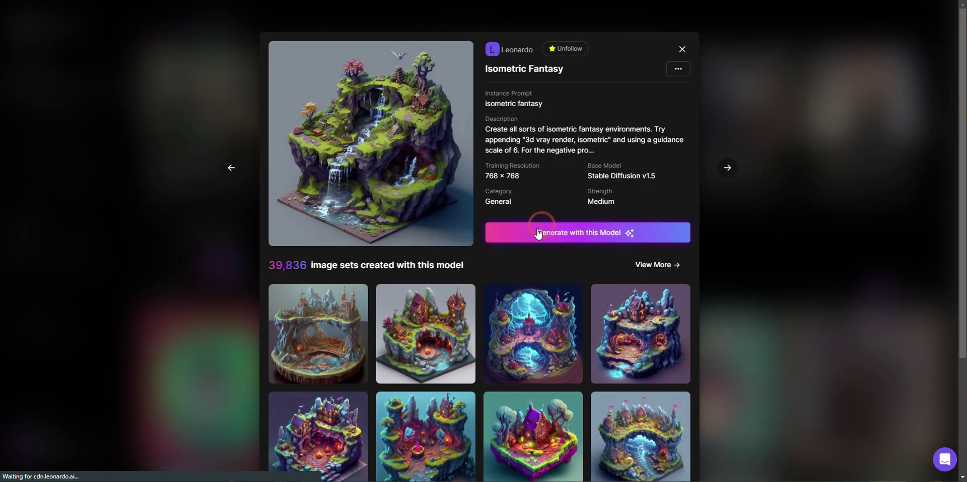
click(520, 236)
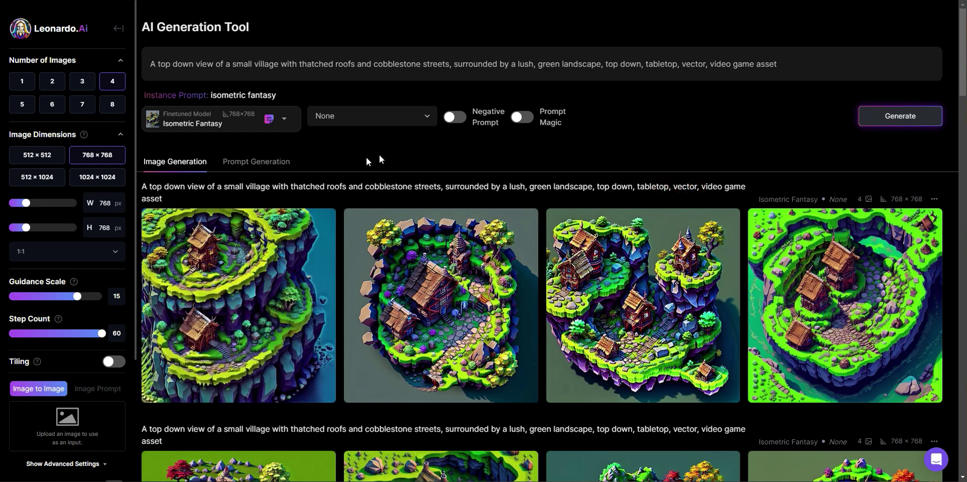
mouse_move(859, 358)
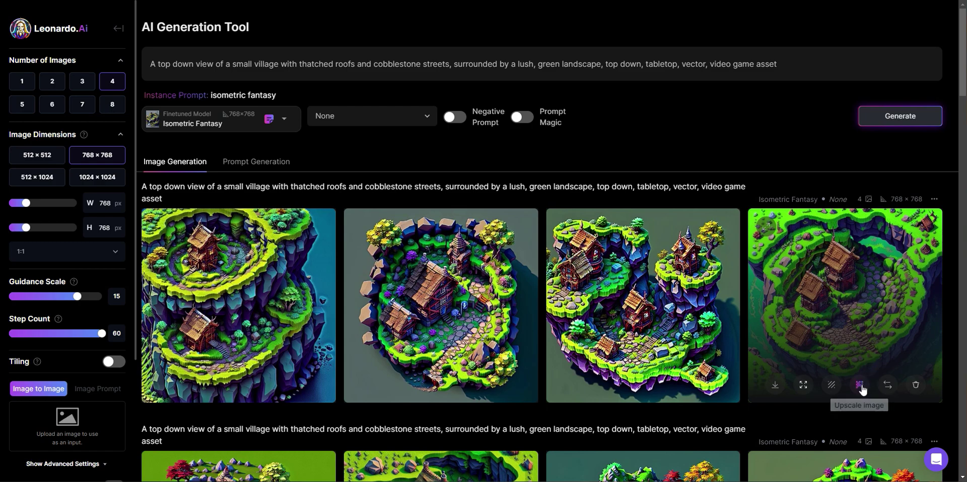
click(860, 384)
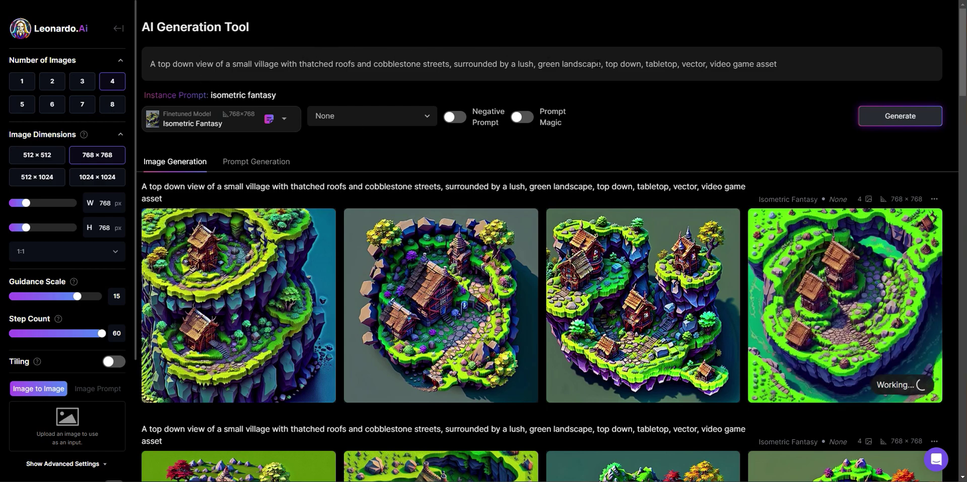
- Make the prompt read 'an island village, fishing boats on beach, palm trees, small human characters fishing'
drag(601, 63, 225, 64)
key(ctrl+c)
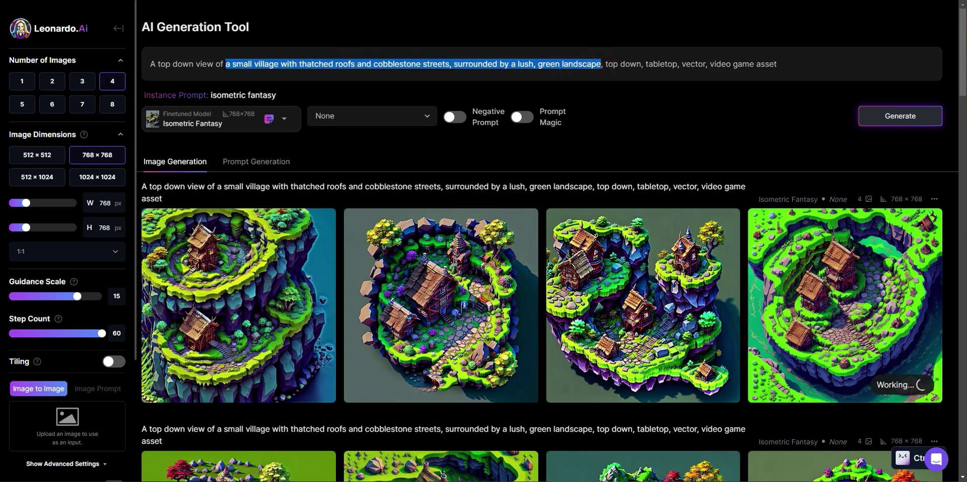
text(an island)
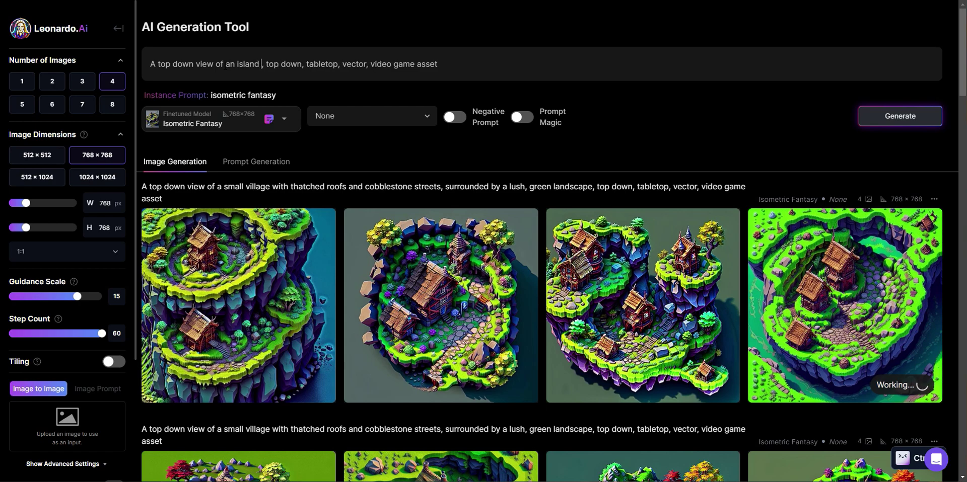
text( village)
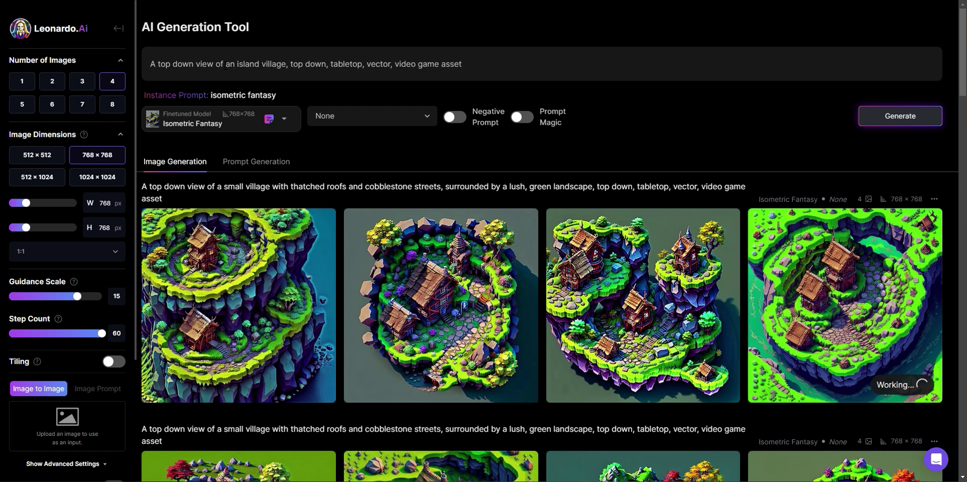
text(, fish)
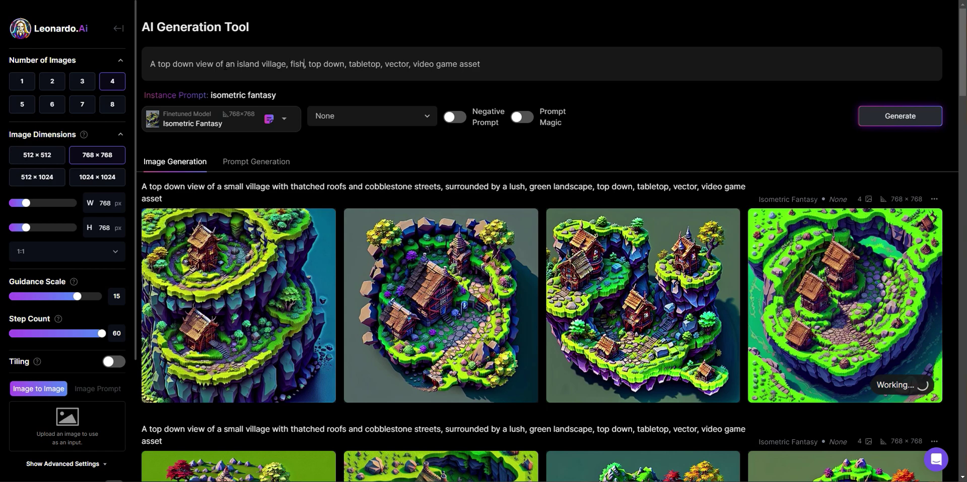
text(ing boats)
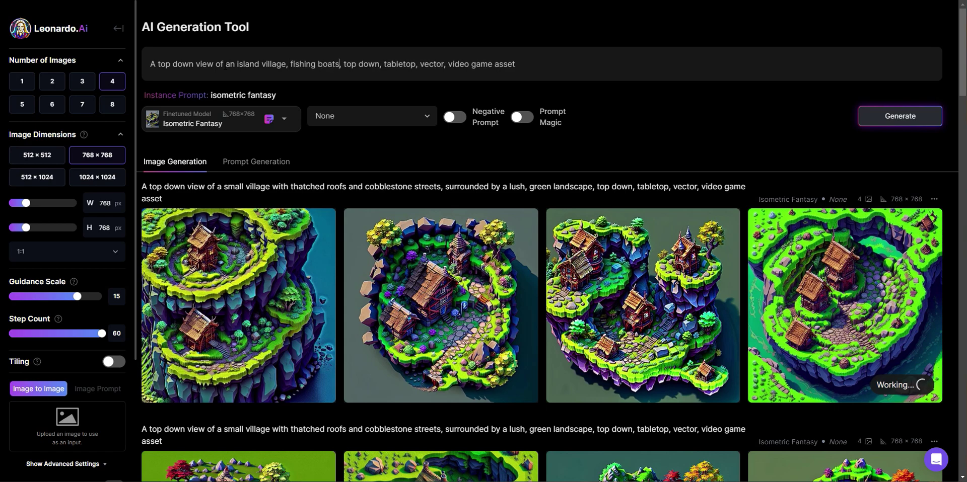
text( on beach)
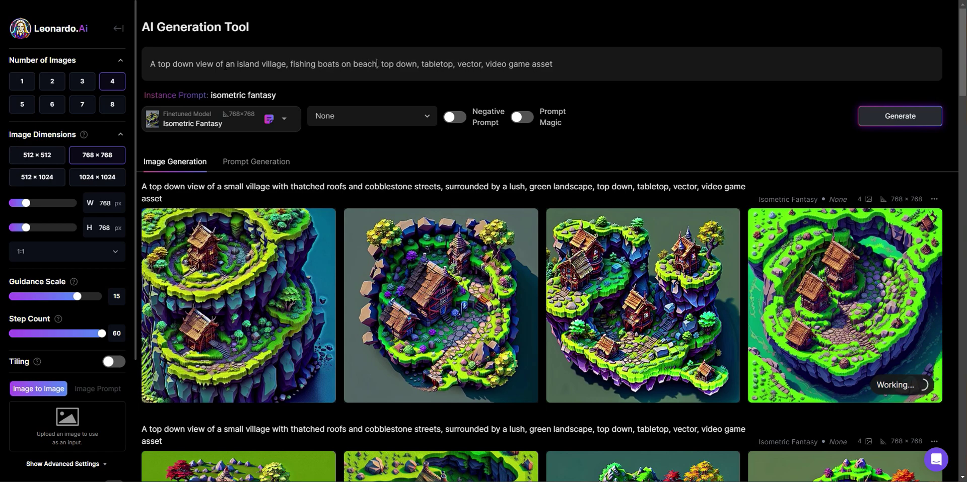
text(, )
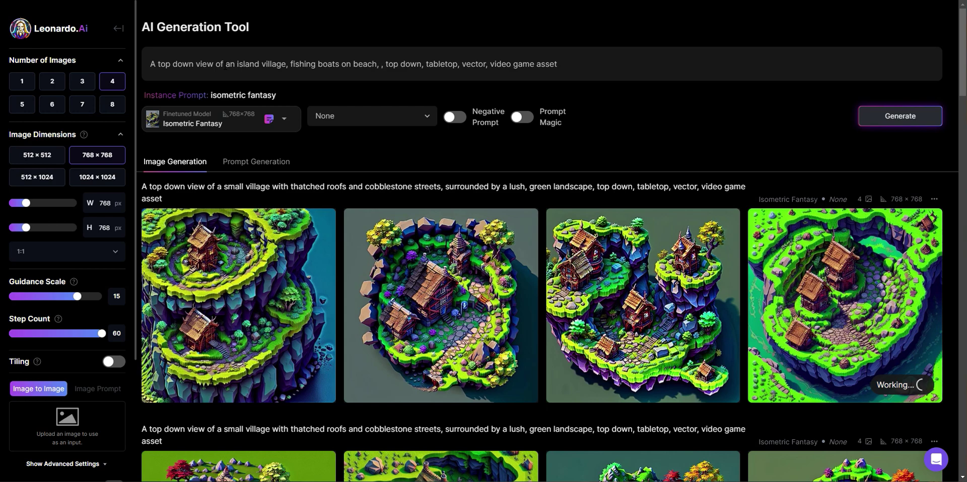
text(palm trees)
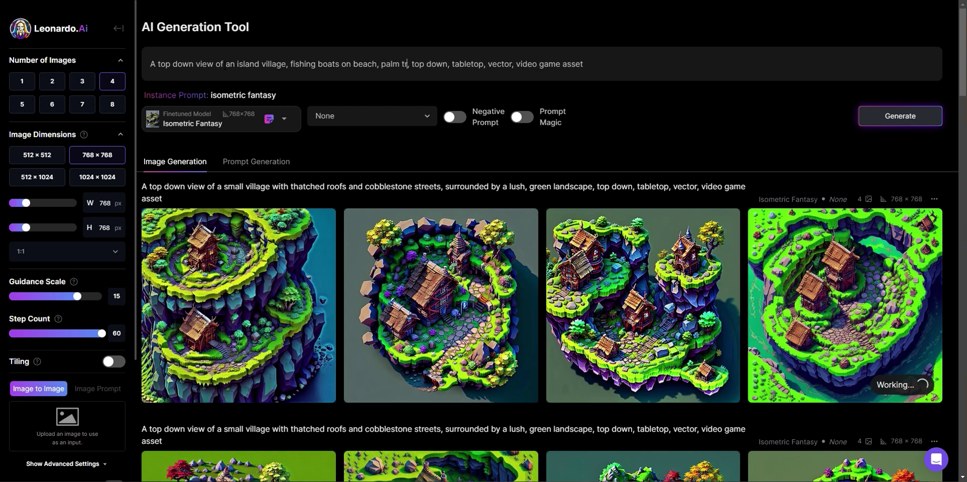
text(, )
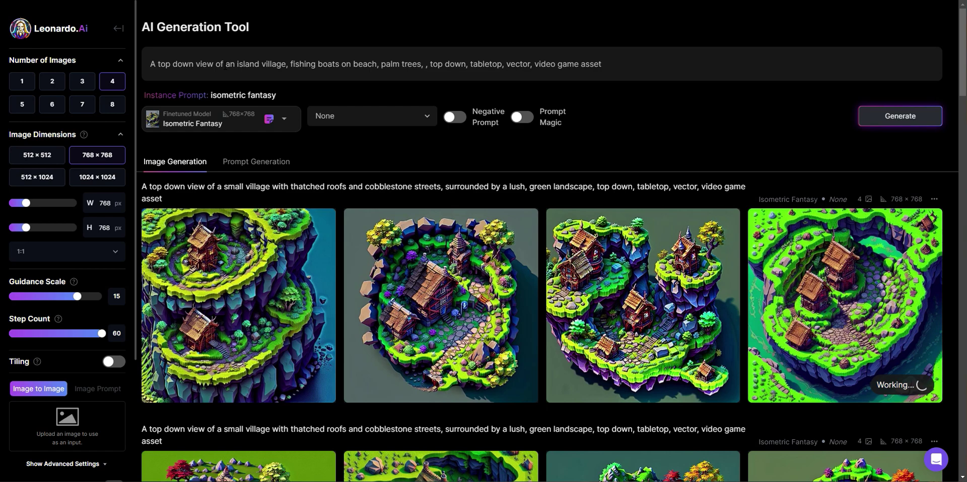
text(small h)
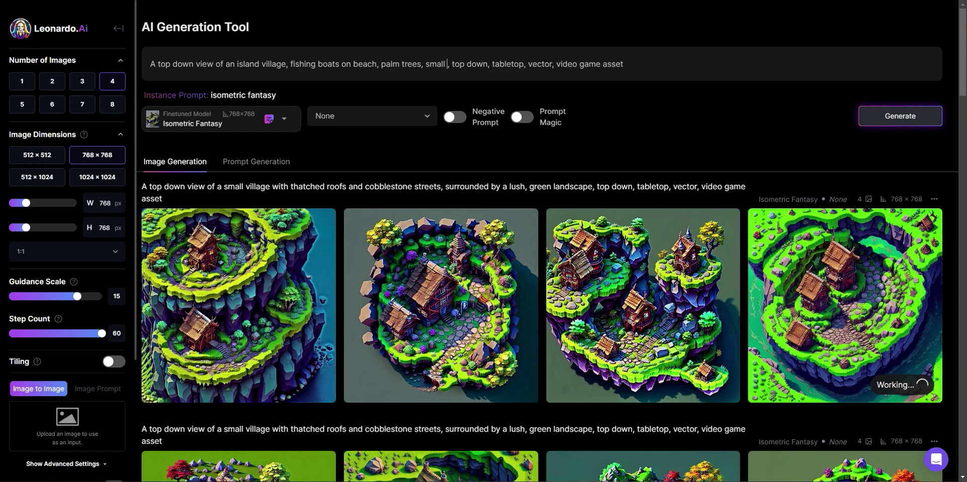
text(uman charatact)
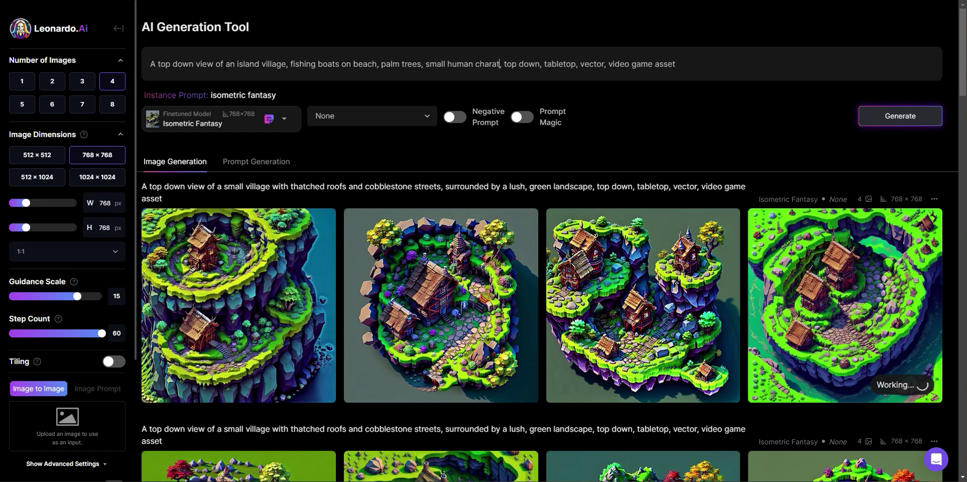
key(BackSpace)
key(BackSpace)
key(BackSpace)
key(BackSpace)
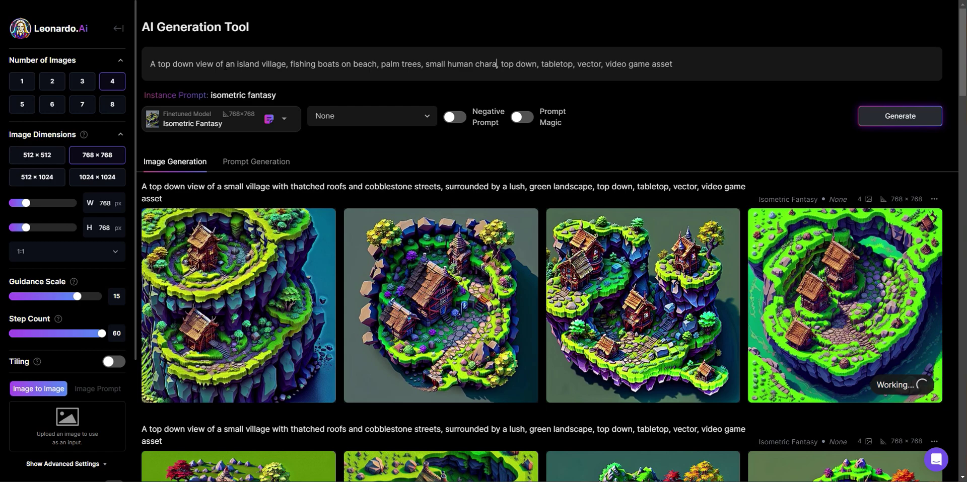
text(cters fishing)
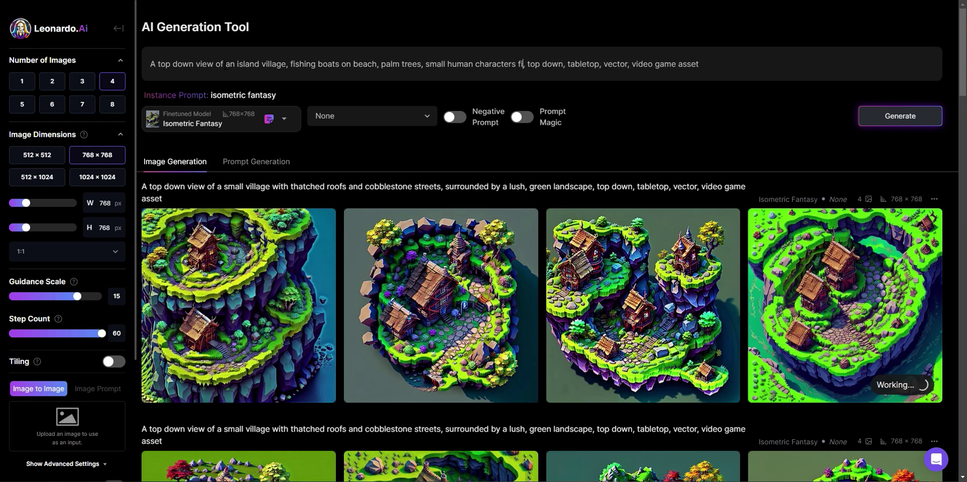
- Generate three island-village batches, one of them with Prompt Magic switched on
click(887, 116)
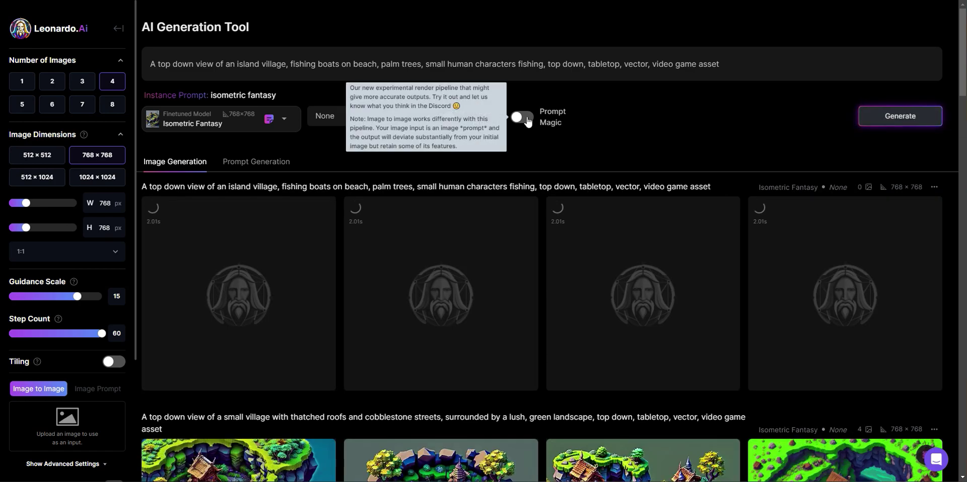
click(895, 116)
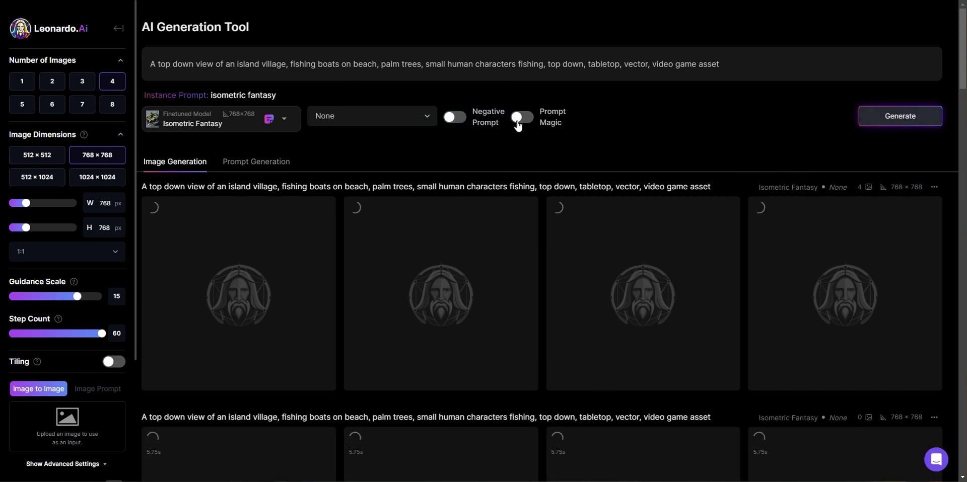
click(521, 117)
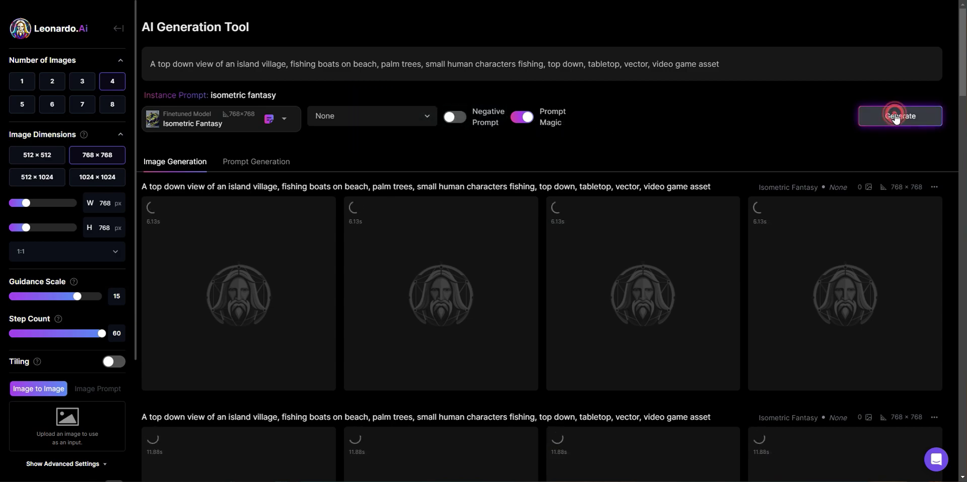
click(894, 118)
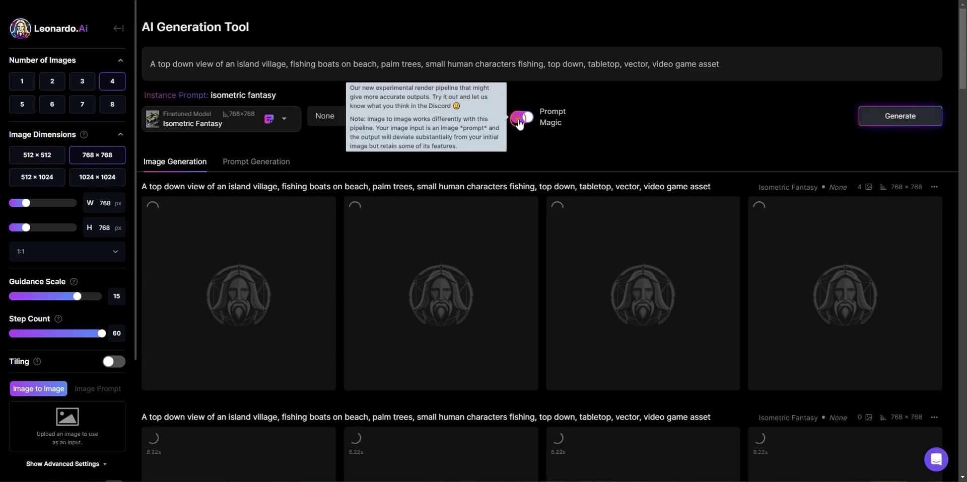
click(521, 121)
- Scroll down through the finished island results and back up
scroll(643, 151, down, 2)
scroll(705, 191, down, 2)
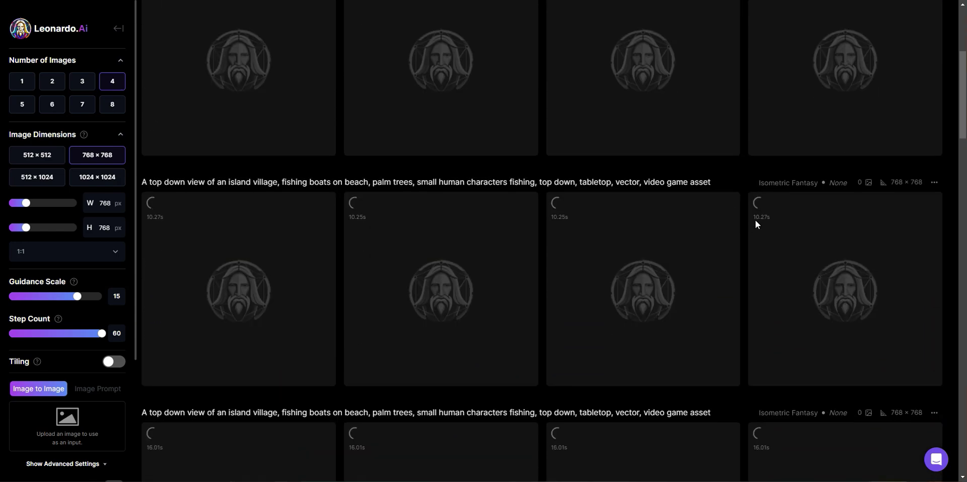
scroll(720, 276, down, 1)
scroll(712, 274, down, 2)
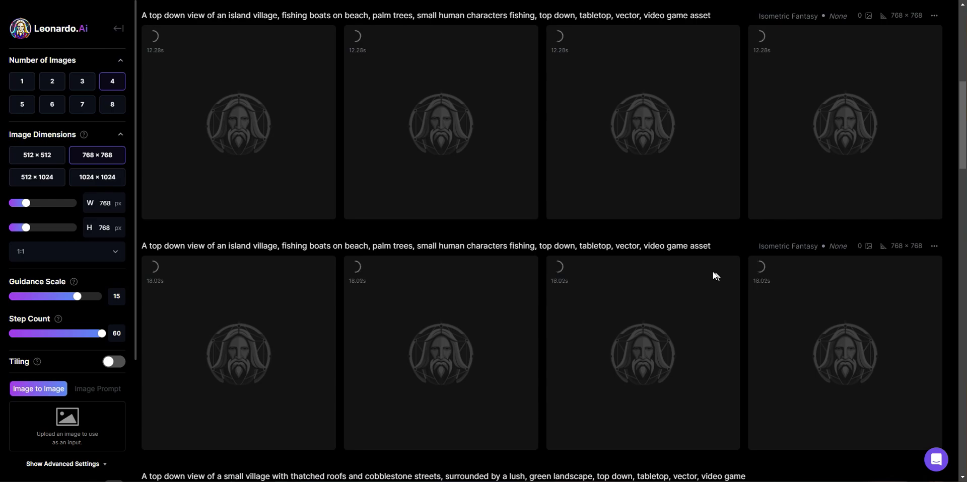
scroll(509, 334, down, 5)
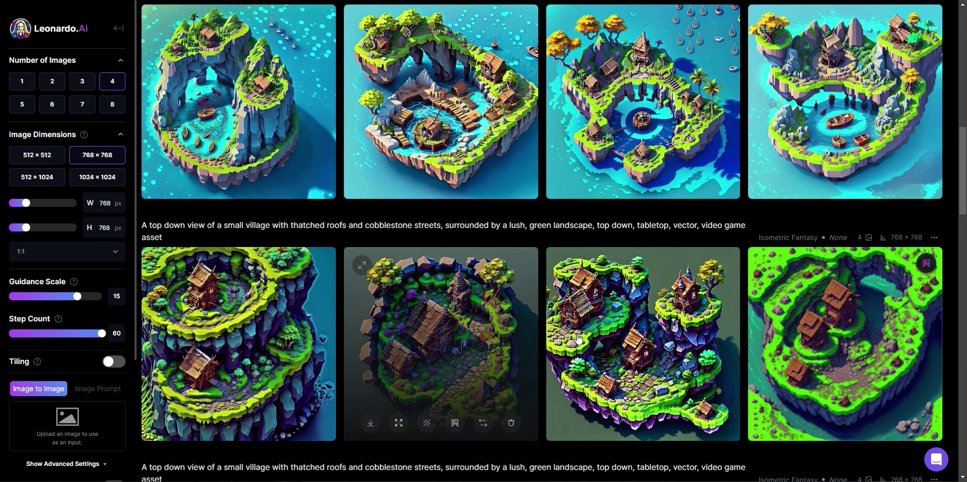
scroll(642, 241, up, 1)
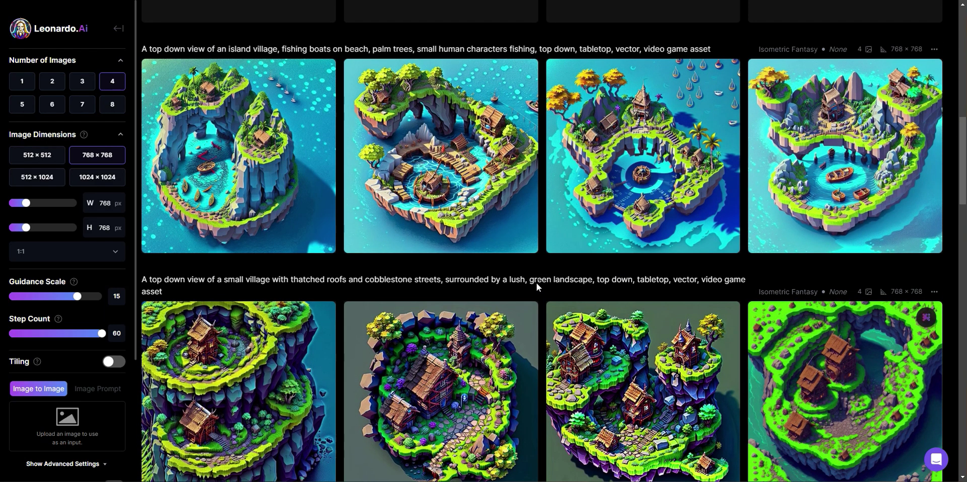
scroll(536, 283, up, 1)
- View the island results at full size, browsing from the first to the heart-shaped island
click(471, 218)
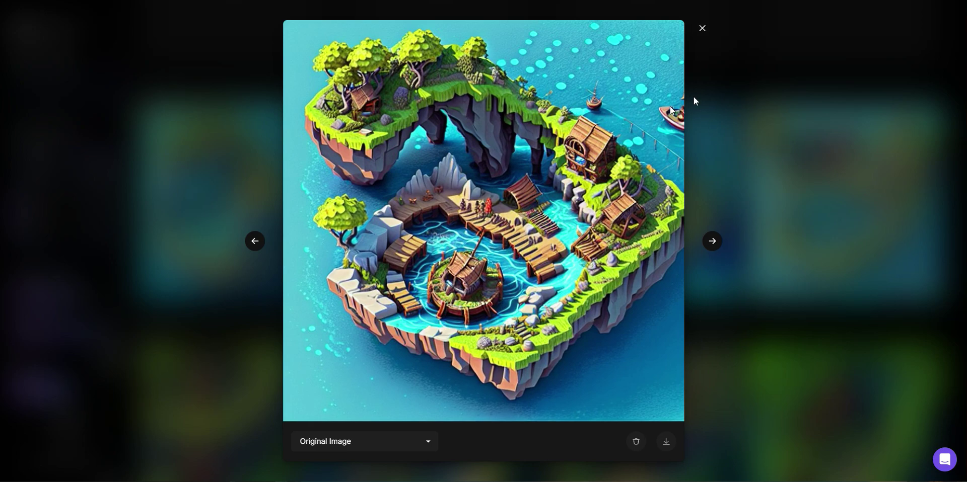
click(701, 29)
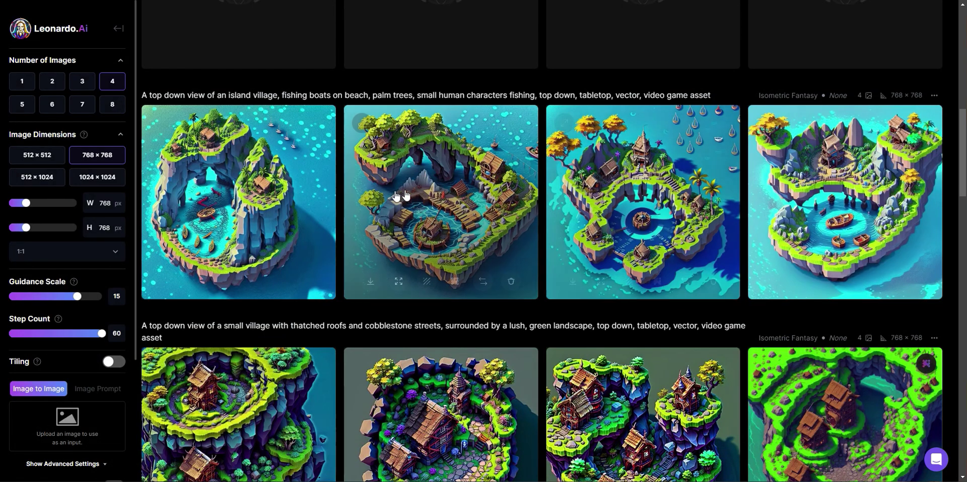
click(217, 218)
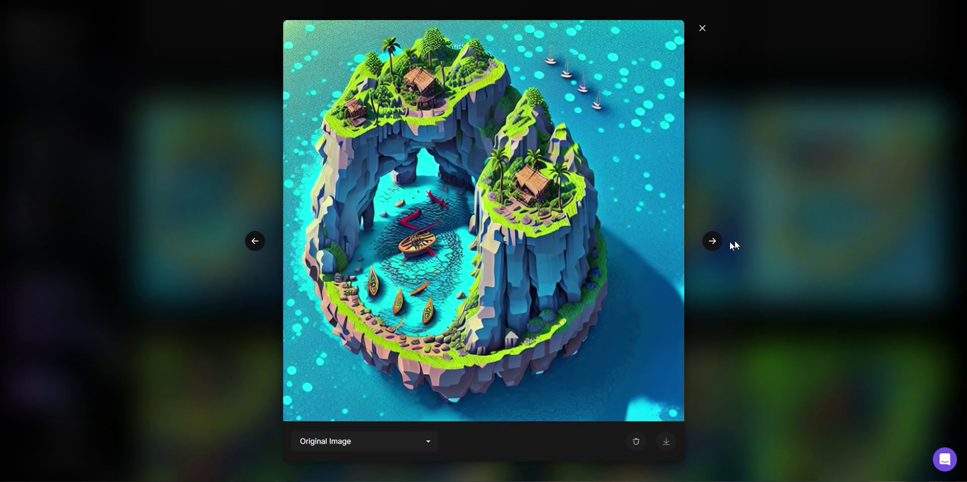
click(714, 243)
click(714, 243)
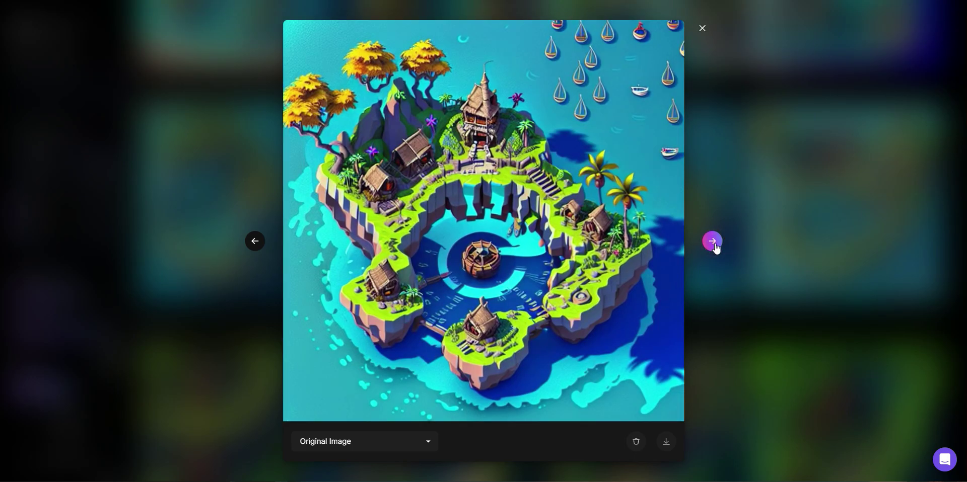
click(714, 244)
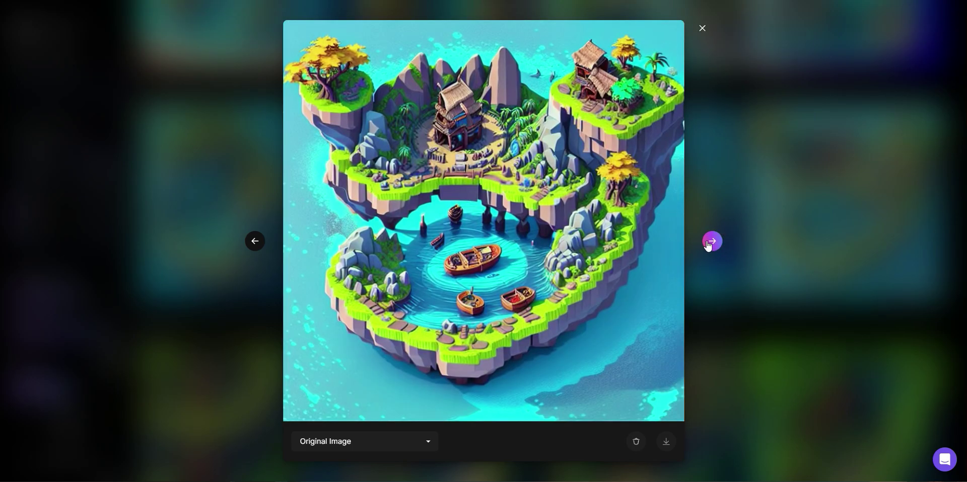
click(804, 219)
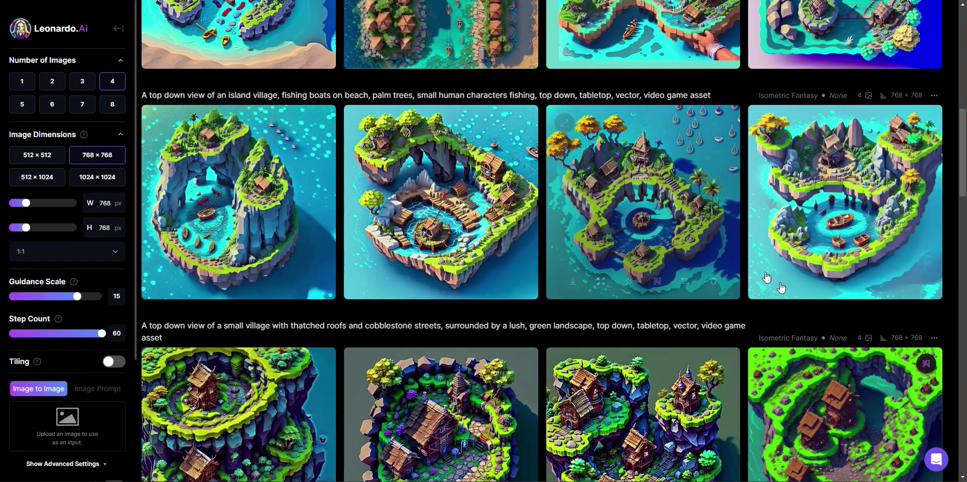
- Preview the hand-shaped island and the fourth island with the pier enlarged
scroll(823, 300, up, 3)
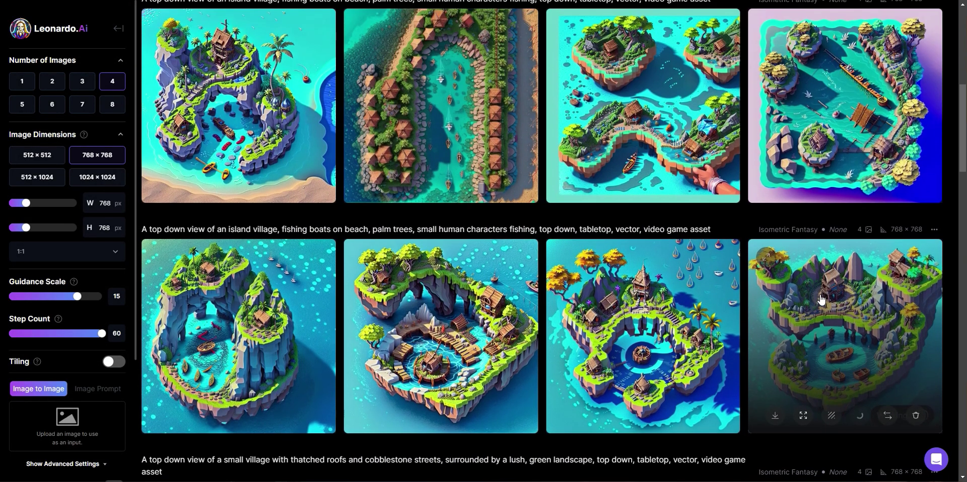
scroll(821, 301, up, 1)
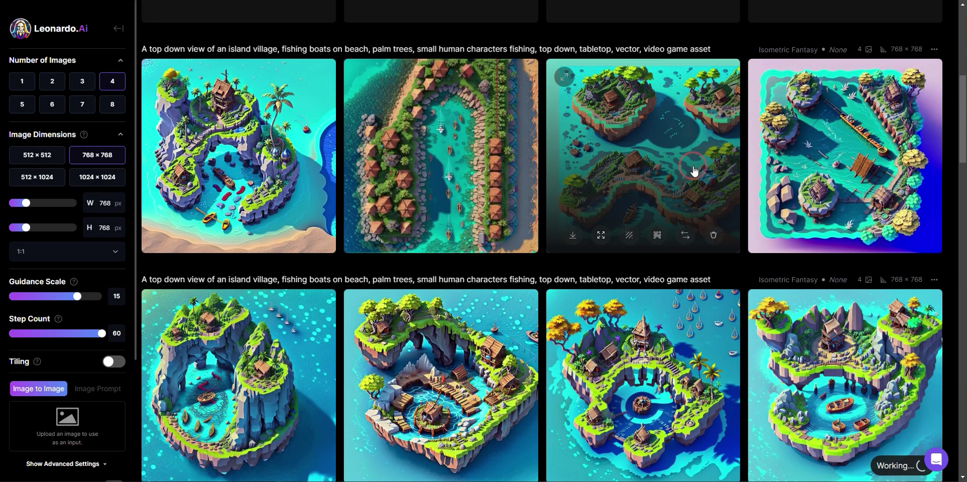
click(716, 194)
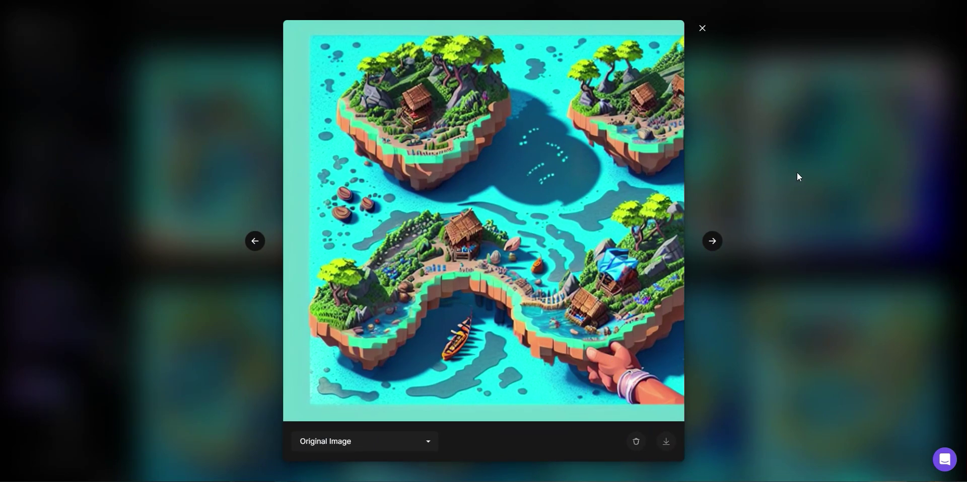
click(797, 172)
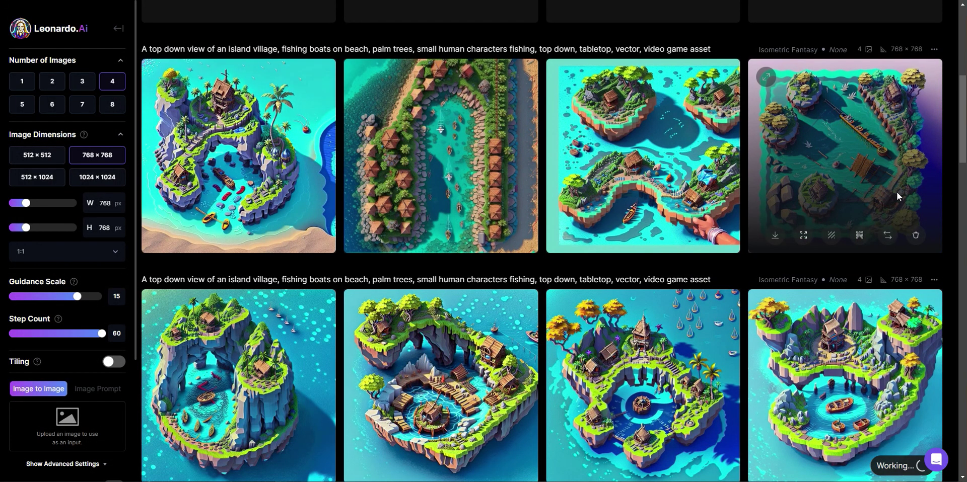
click(898, 195)
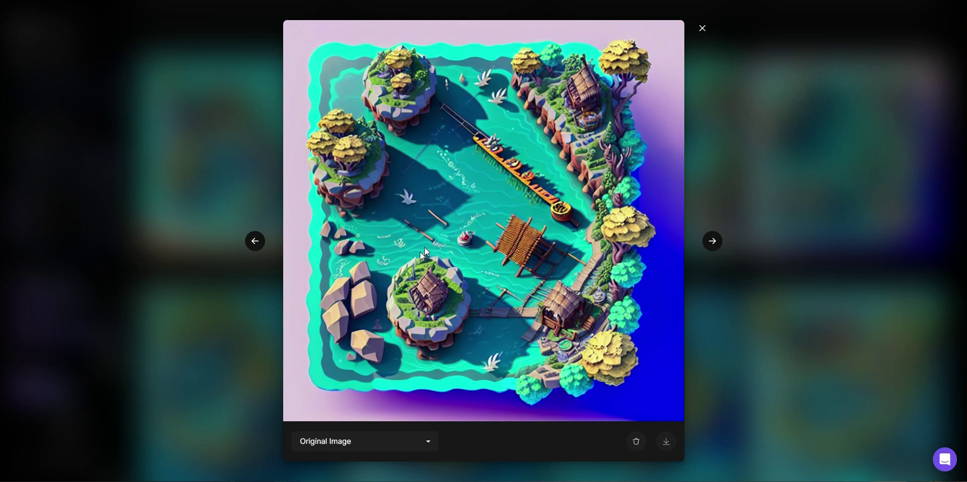
click(856, 223)
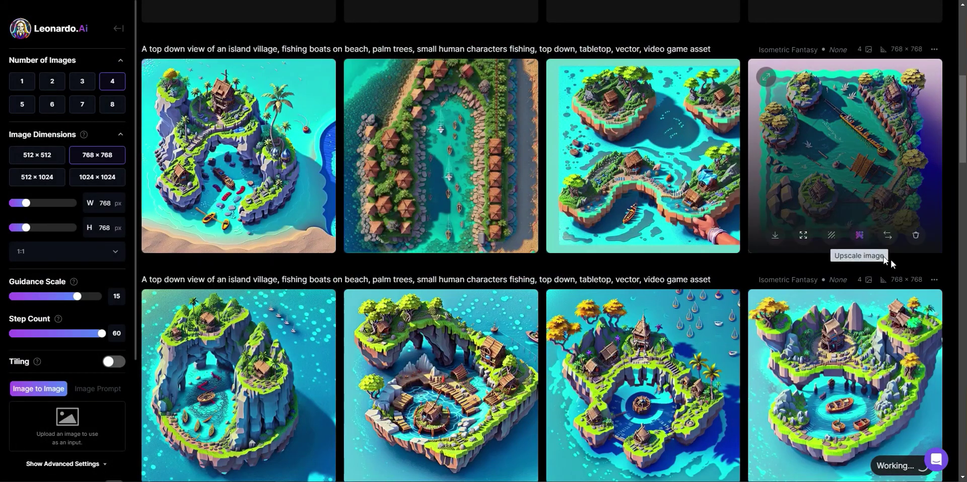
- Upscale the fourth and first island images, then preview the second image
click(858, 236)
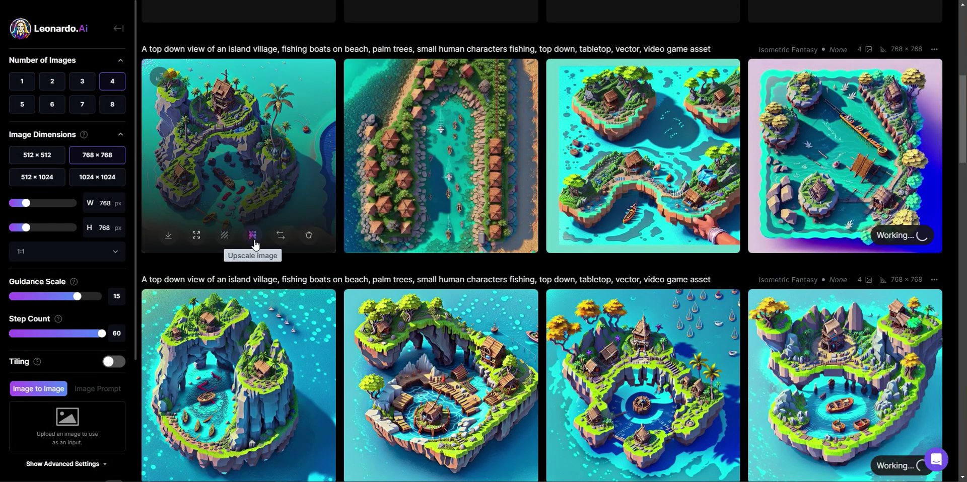
click(253, 235)
scroll(308, 244, up, 3)
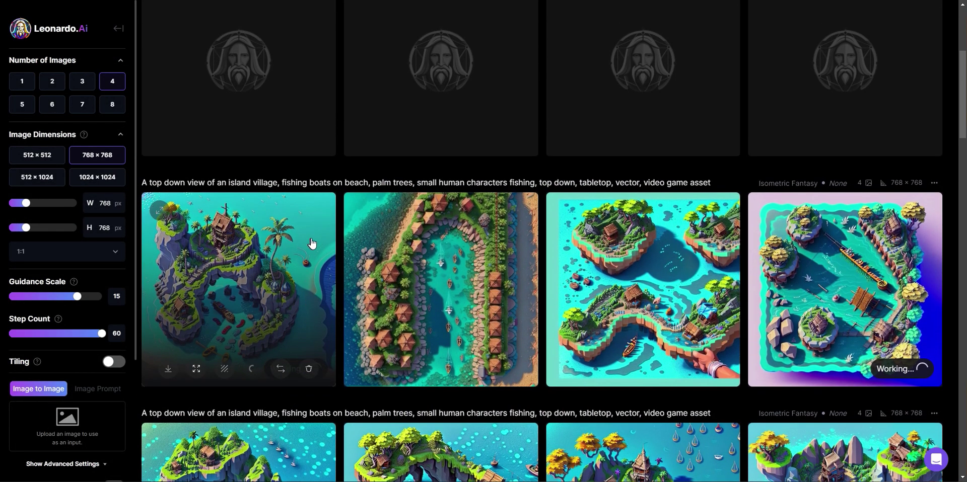
click(507, 287)
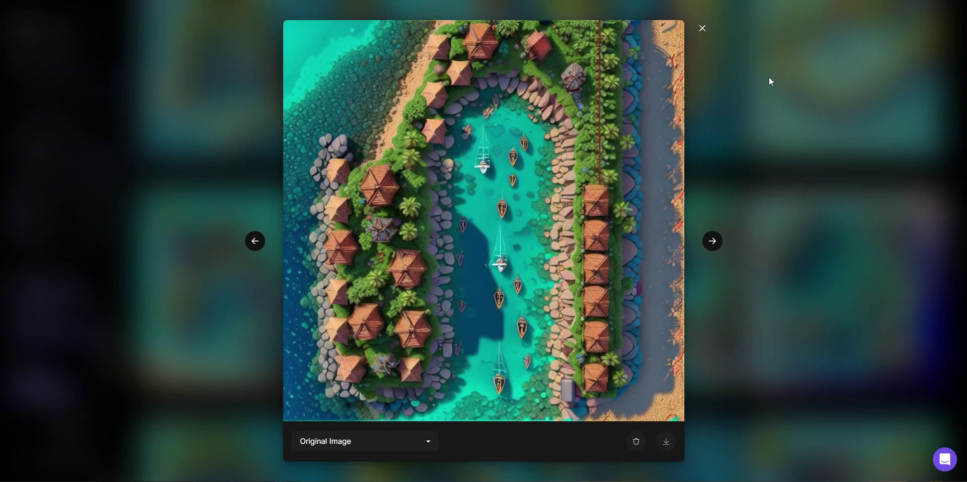
click(699, 26)
- Upscale the newest batch's first island image and preview its fourth image enlarged
scroll(615, 226, up, 3)
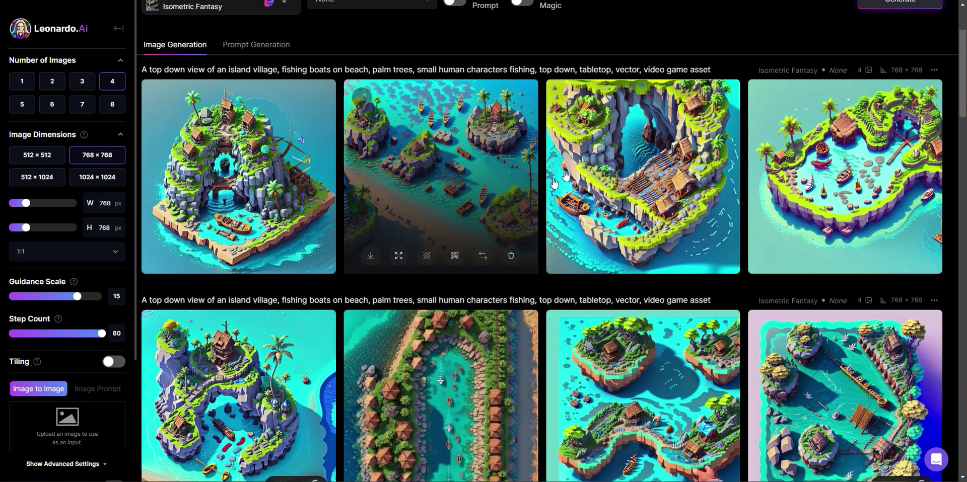
click(253, 256)
scroll(685, 201, up, 2)
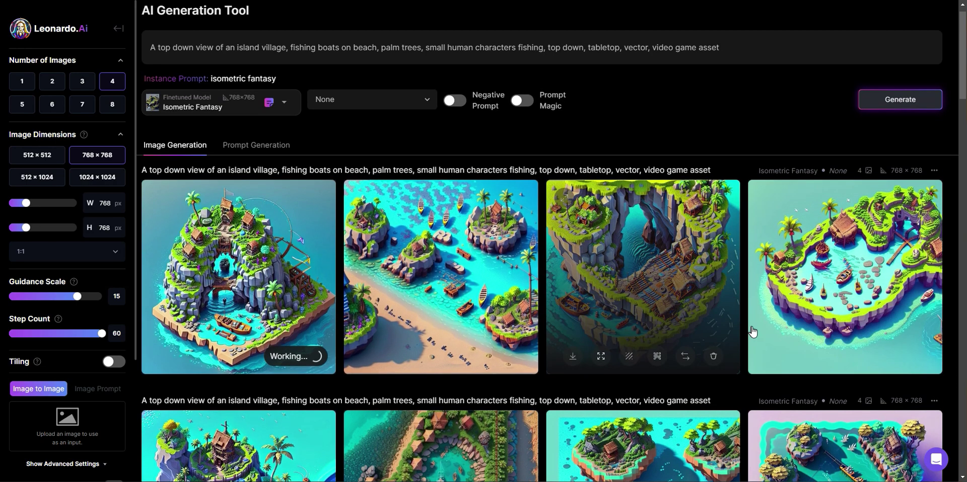
click(845, 302)
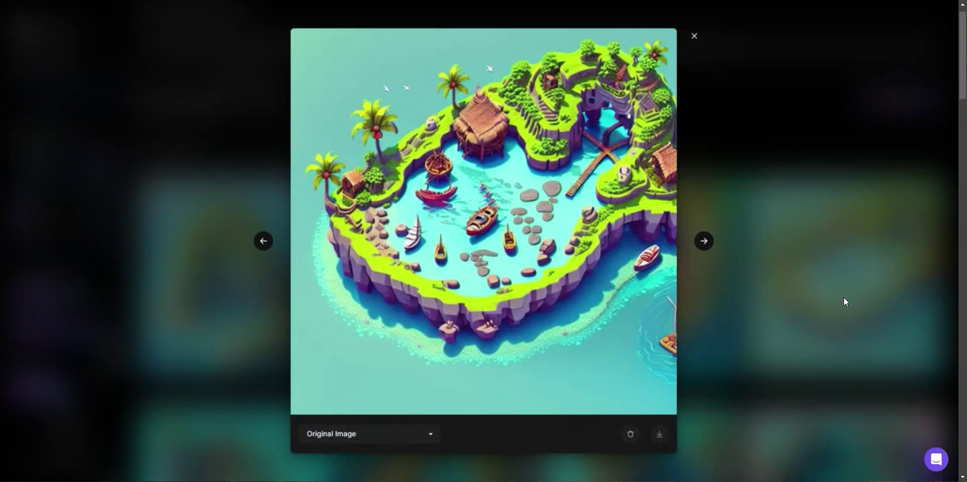
click(701, 29)
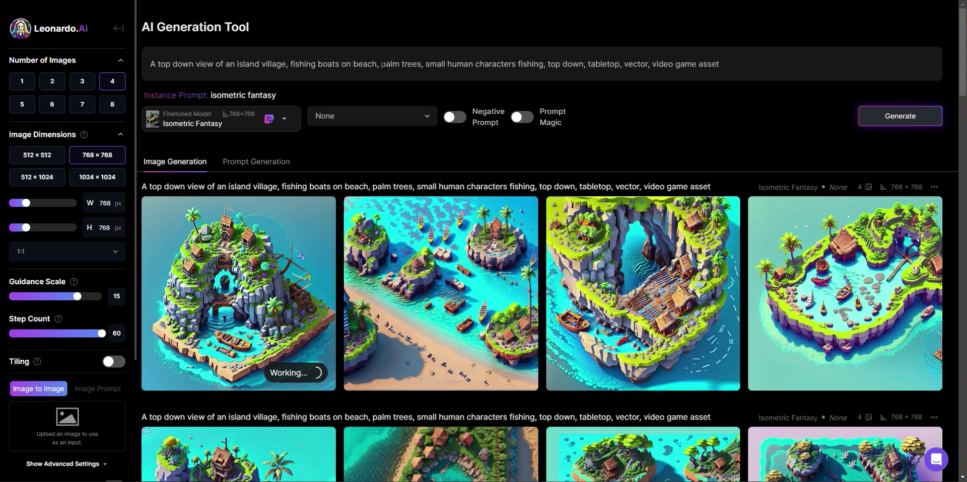
- Replace the island wording with 'evil volcano sorcerer's castle, dragon guarding castle,' and generate
drag(380, 64, 304, 64)
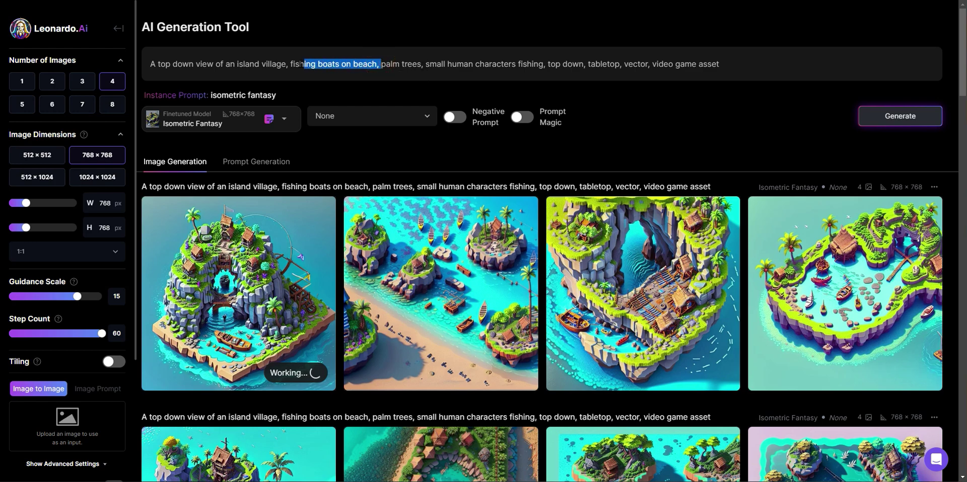
key(BackSpace)
key(BackSpace)
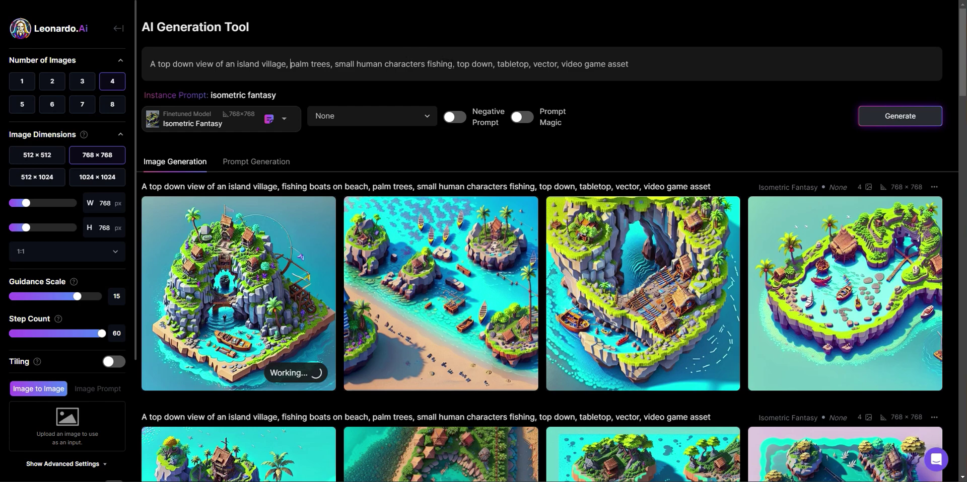
drag(455, 64, 216, 58)
key(ctrl+x)
text(of)
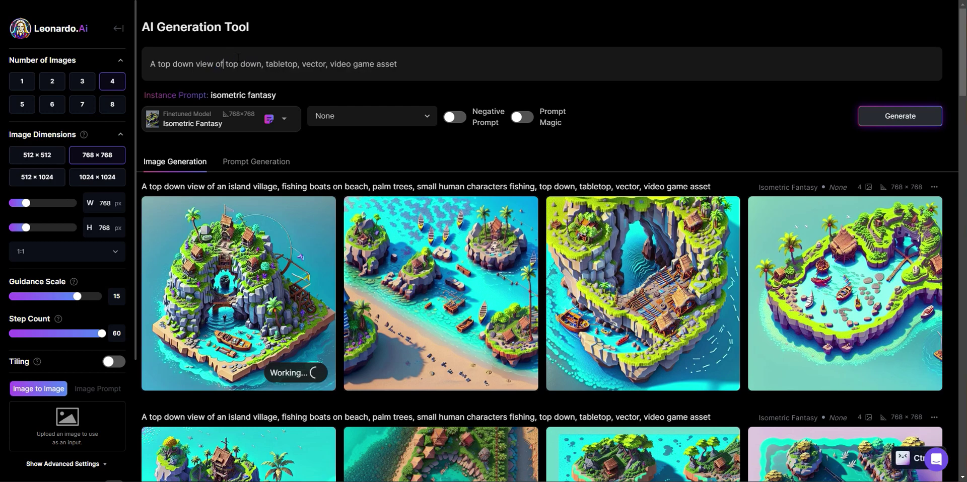
text( v)
text(vil volcano)
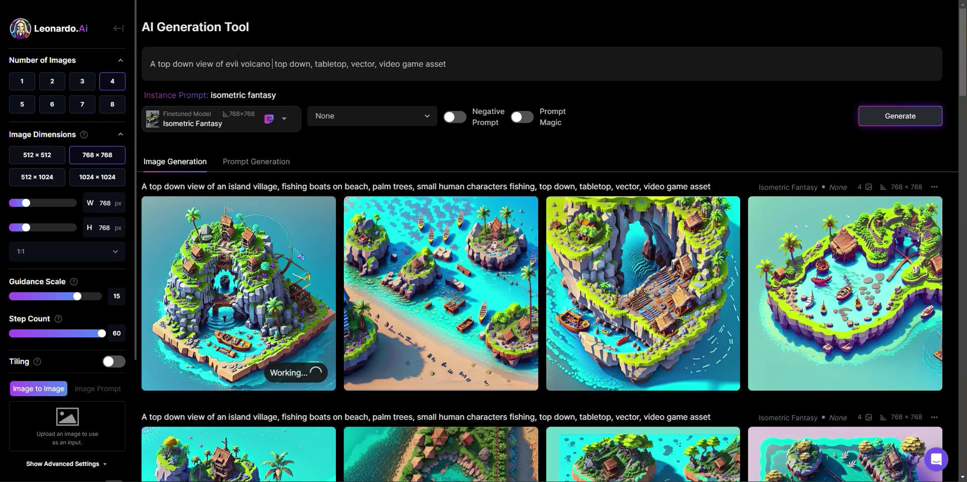
text( sorcer)
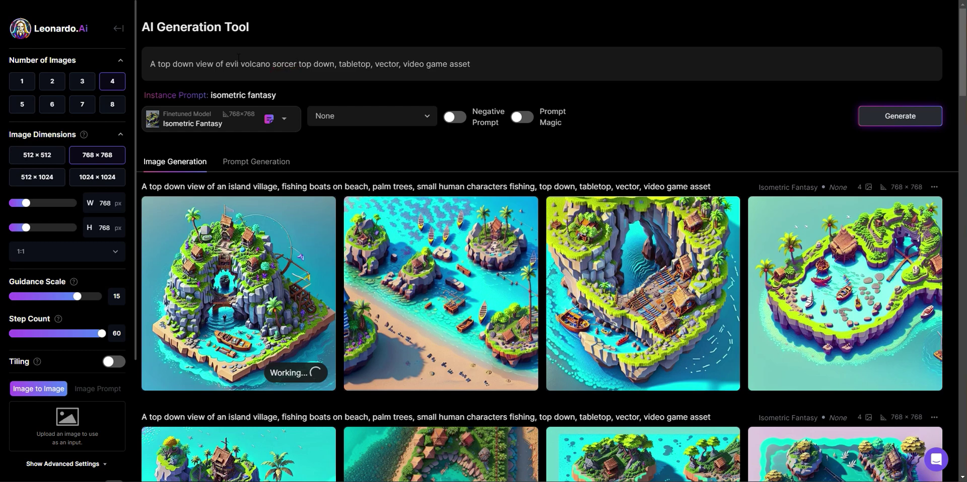
text(ers)
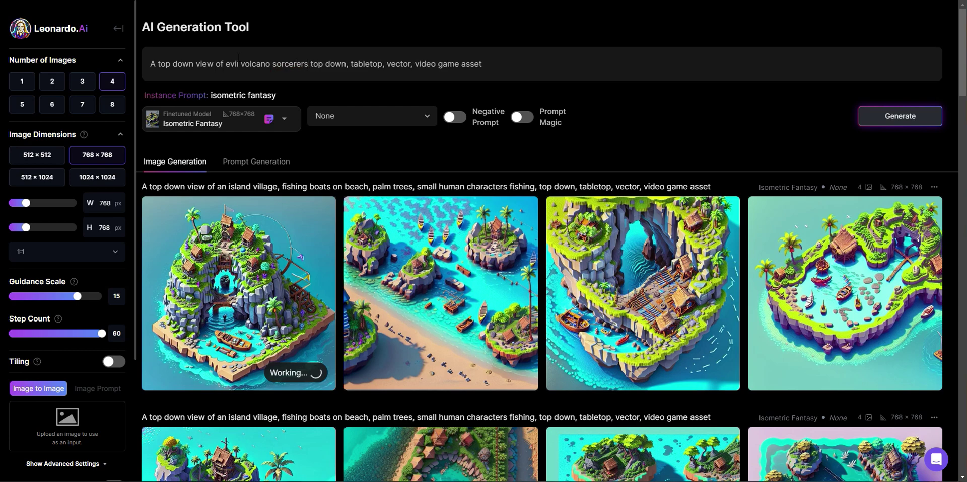
key(BackSpace)
text('s castl)
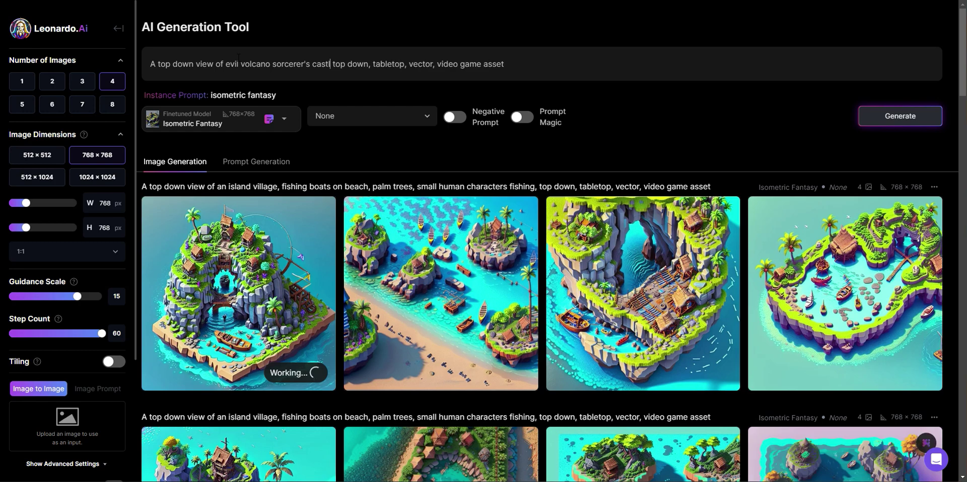
text(e, )
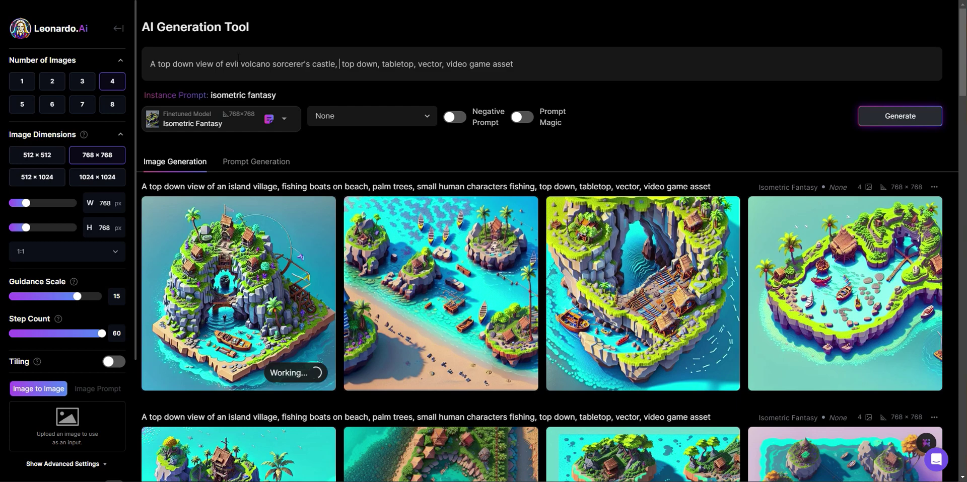
text(dragon guarding)
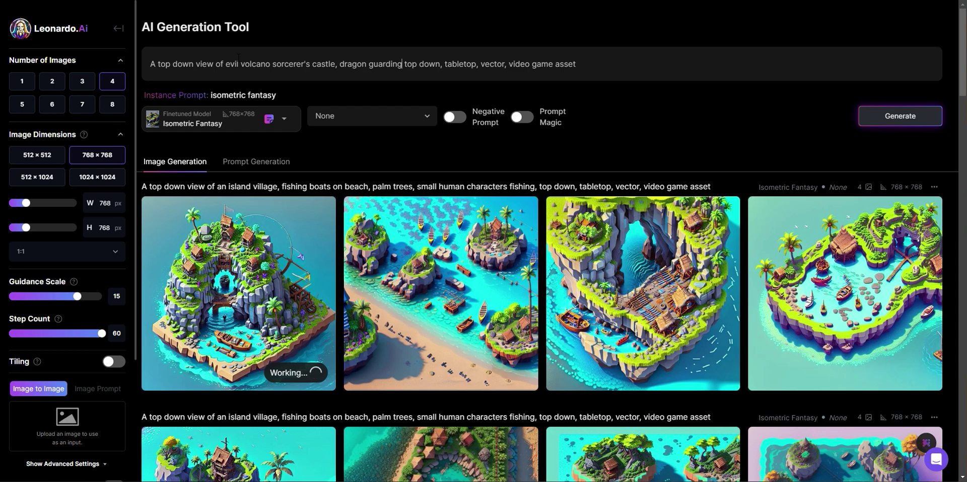
text( castle,)
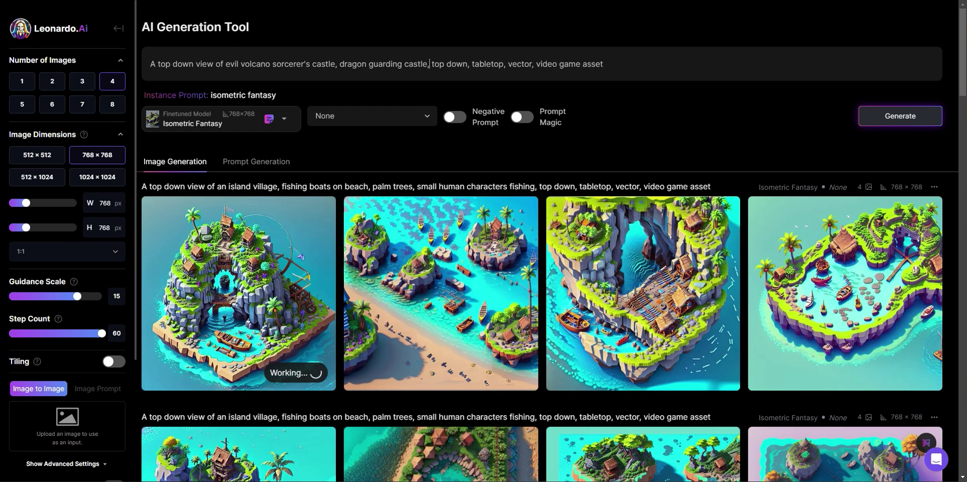
click(892, 115)
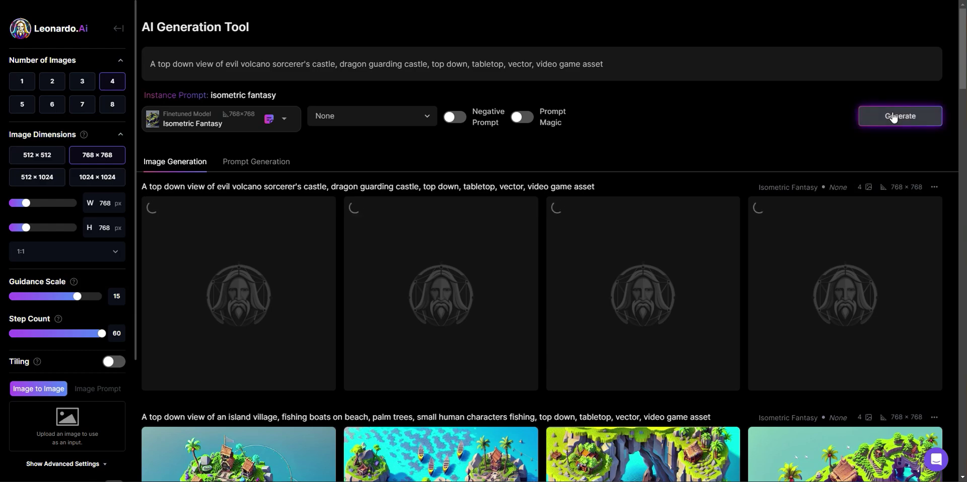
- Add 'dark, red, epic, ominous, midieval,' after 'castle,' in the prompt
click(428, 64)
text(dark, red,)
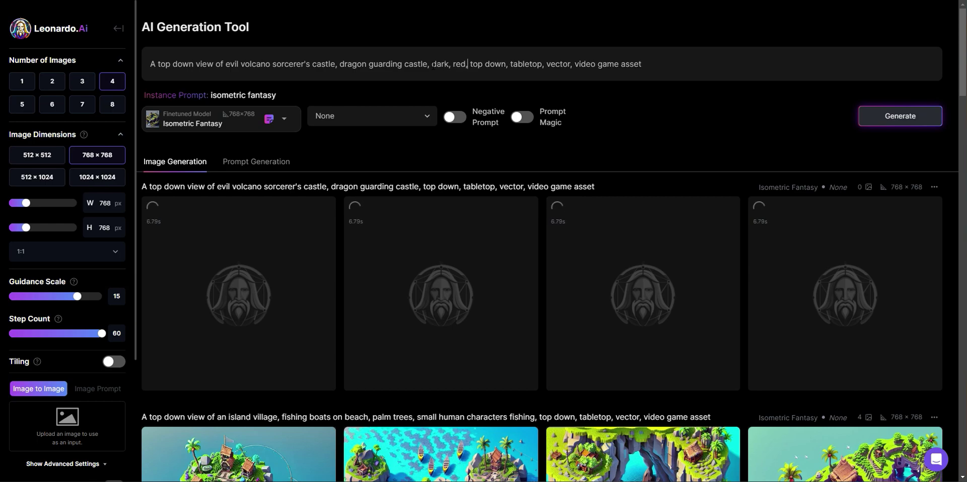
text( epic, om)
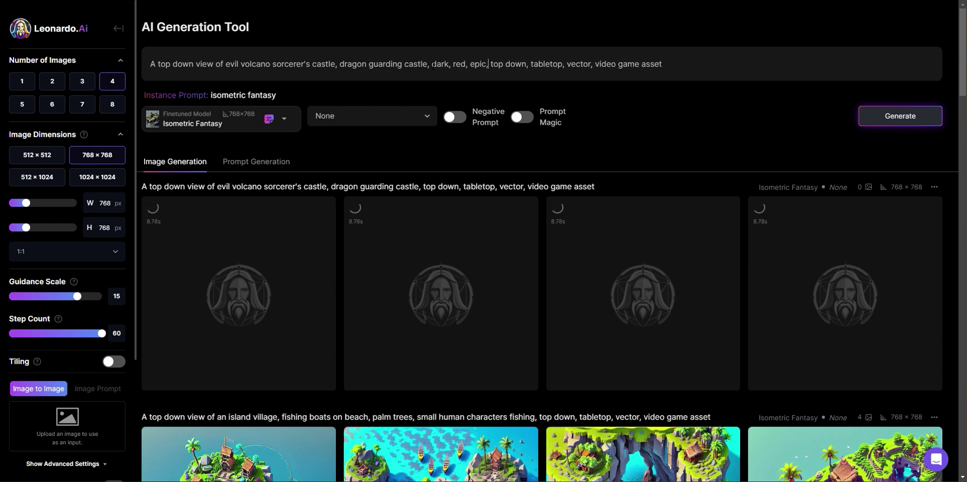
text(inous, )
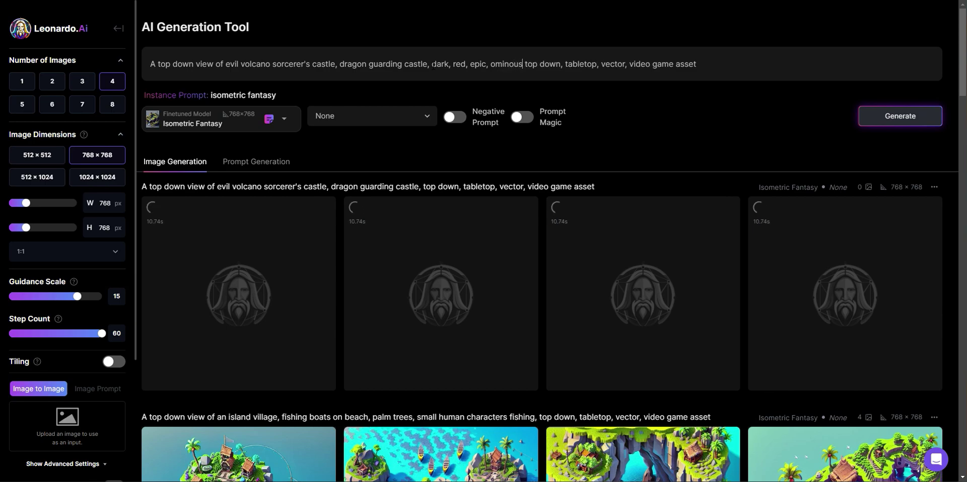
text(mideval)
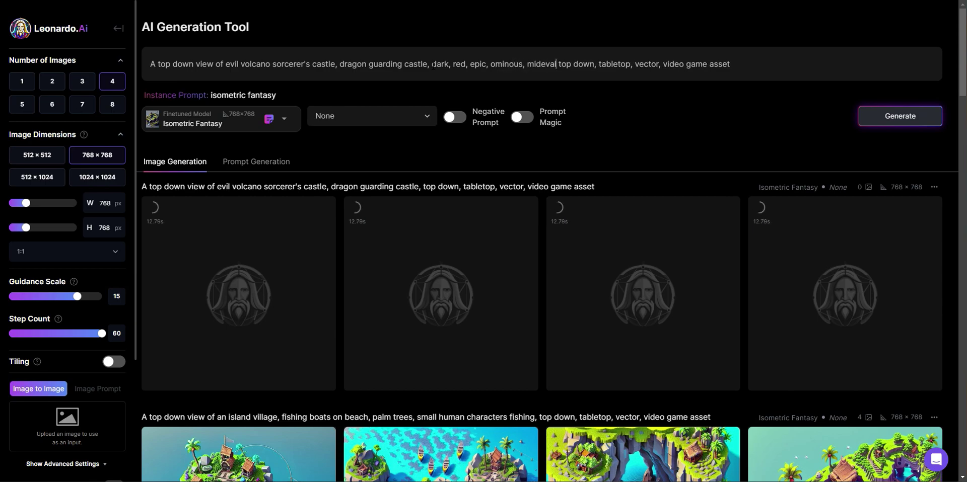
key(BackSpace)
key(BackSpace)
key(BackSpace)
key(BackSpace)
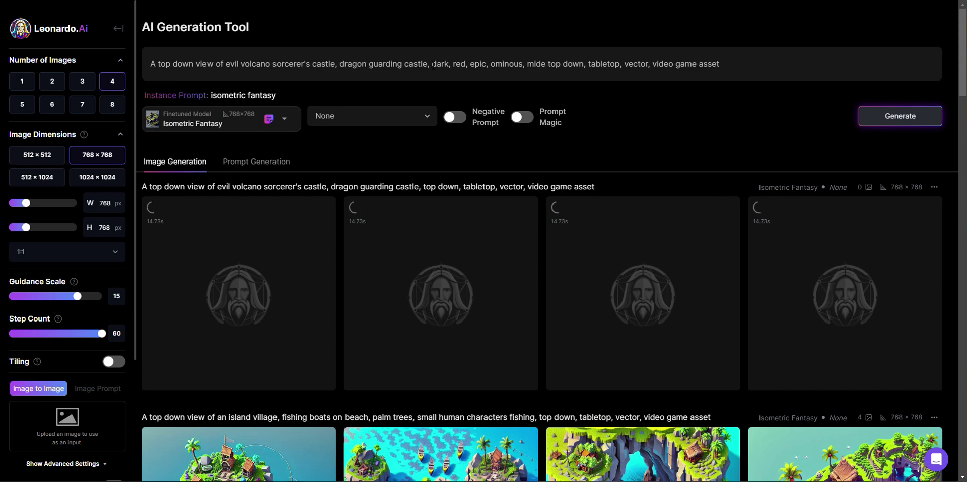
text(eval)
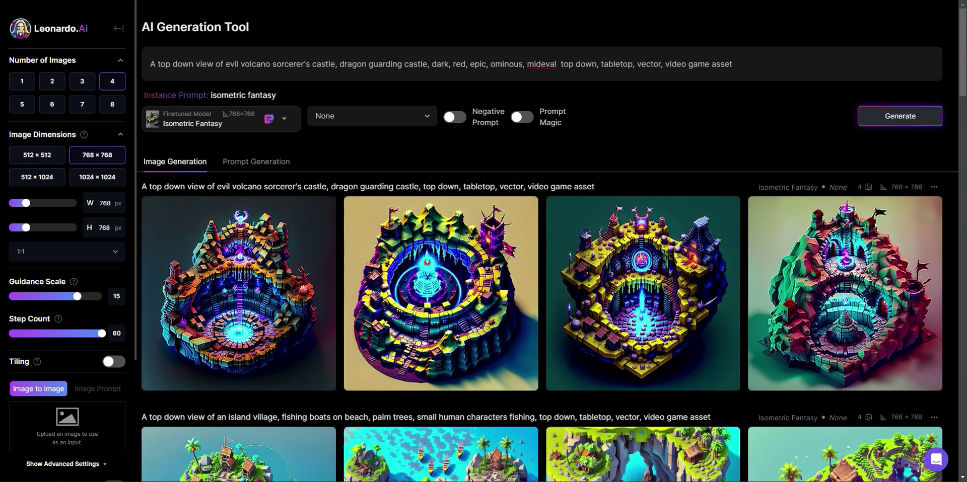
key(BackSpace)
text(,)
click(574, 107)
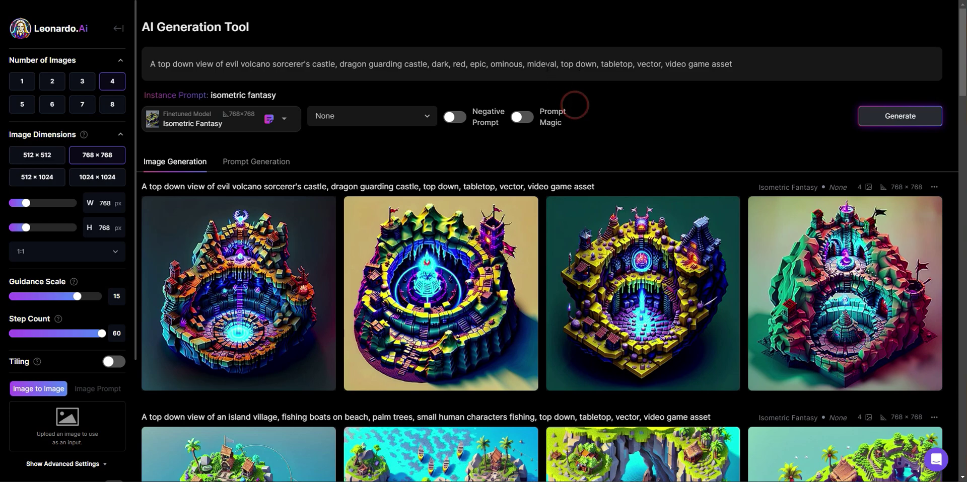
click(543, 65)
text(i)
click(606, 83)
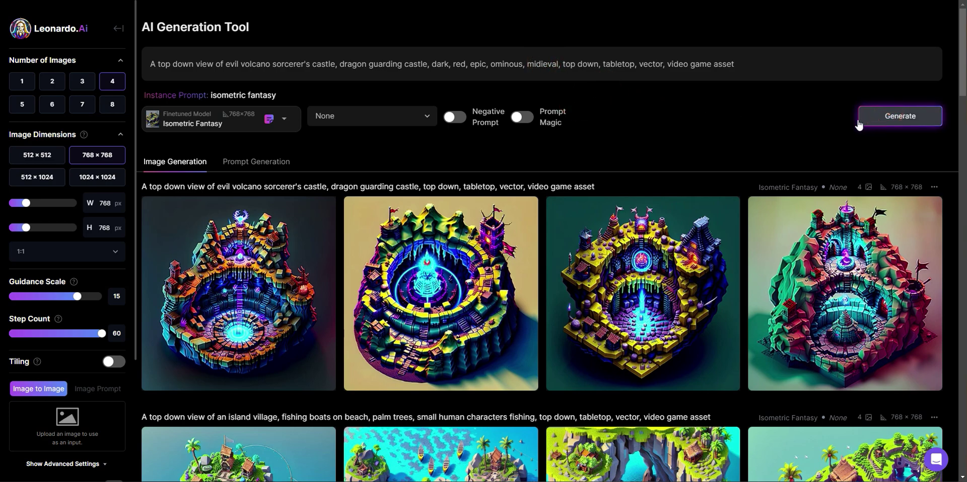
- Generate a darker castle batch, then select the 'dark, red, epic, ominous' words
click(859, 120)
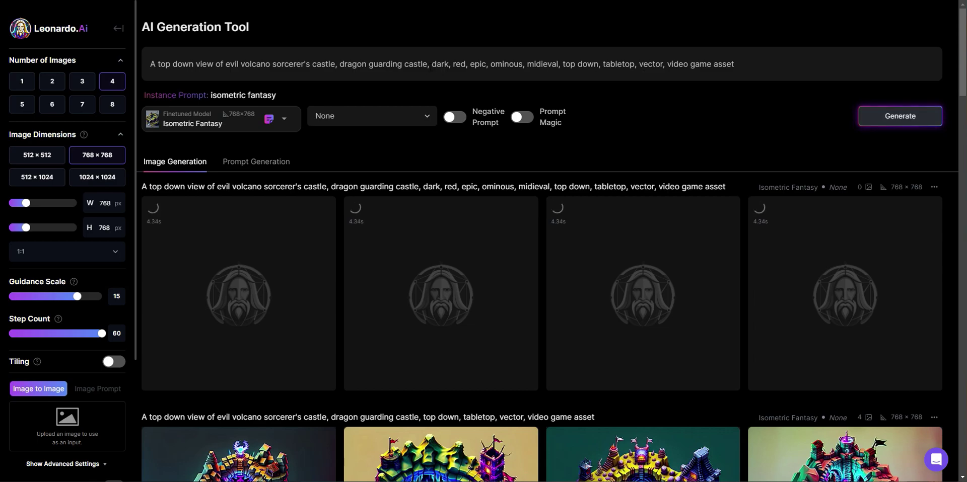
click(436, 64)
drag(436, 64, 520, 64)
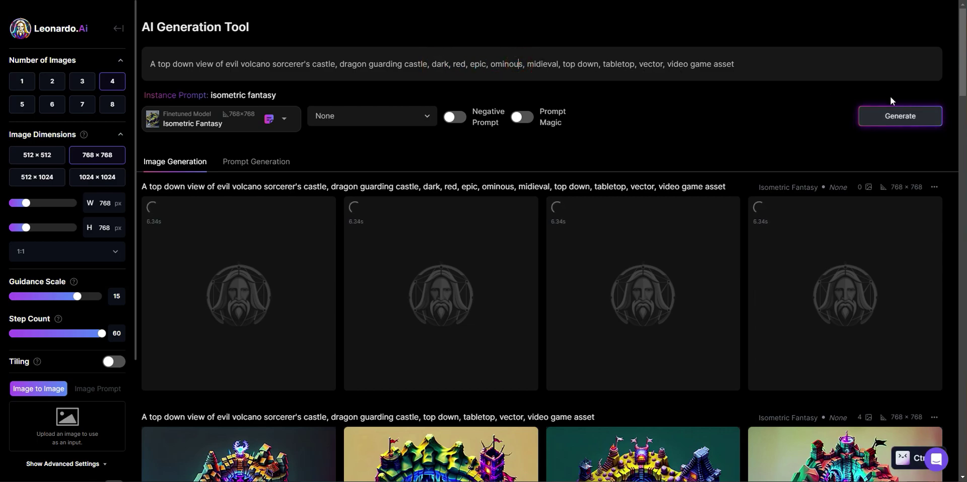
click(903, 114)
scroll(727, 225, down, 6)
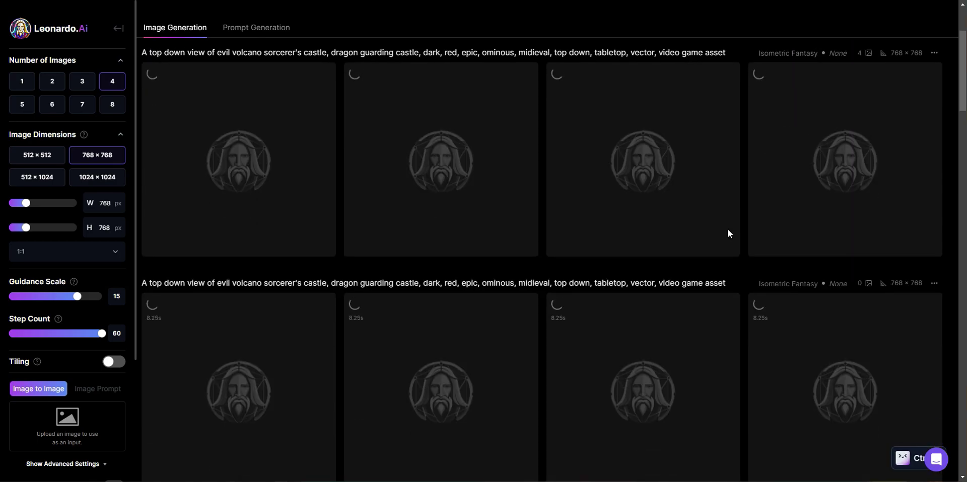
scroll(727, 233, down, 2)
scroll(875, 312, down, 1)
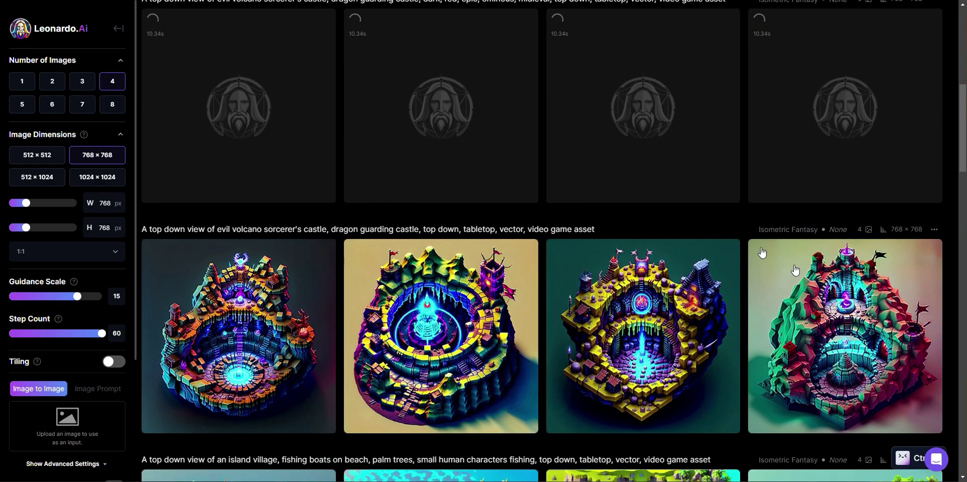
click(873, 311)
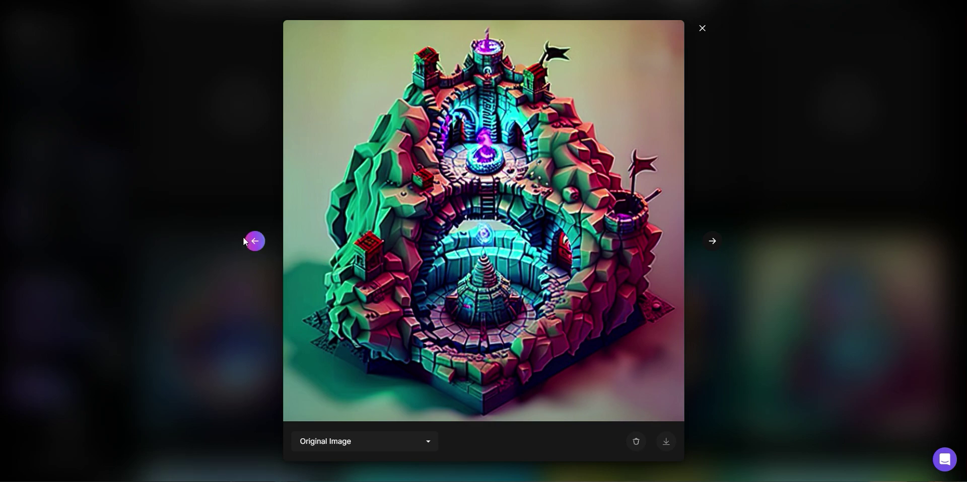
click(255, 242)
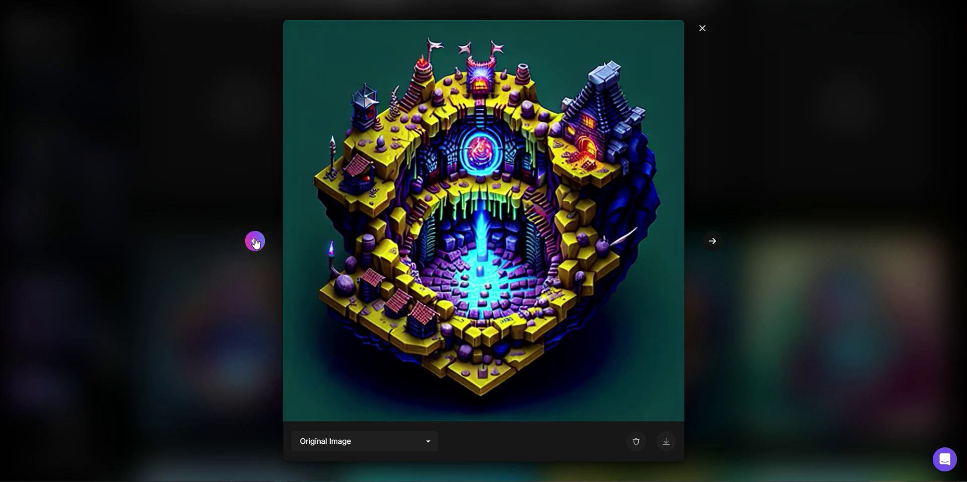
click(256, 242)
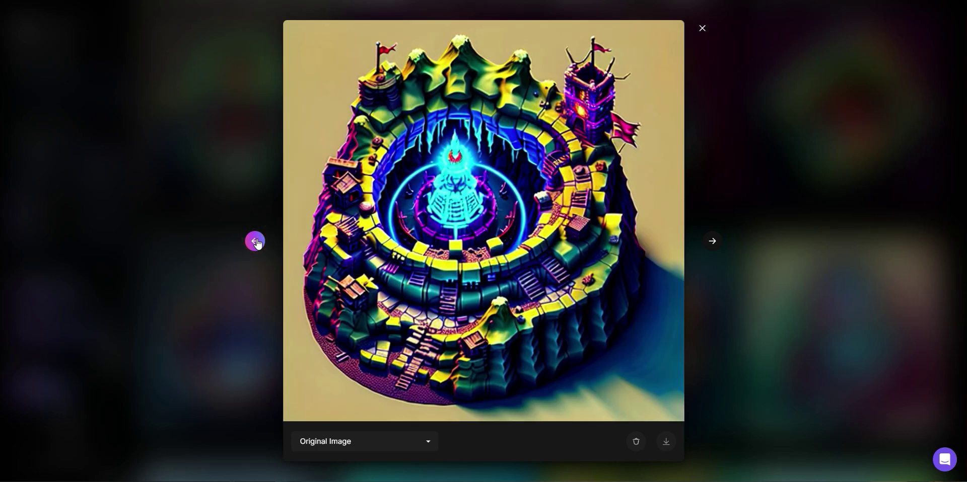
click(256, 242)
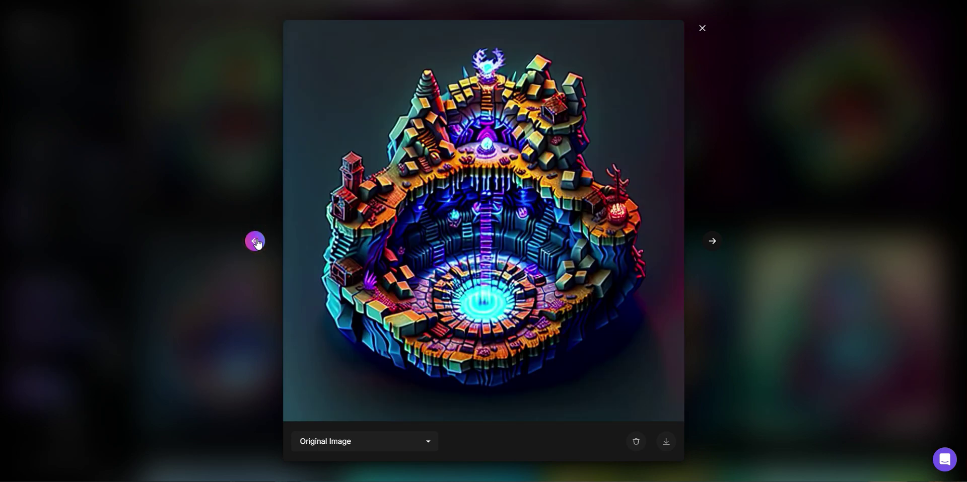
click(895, 198)
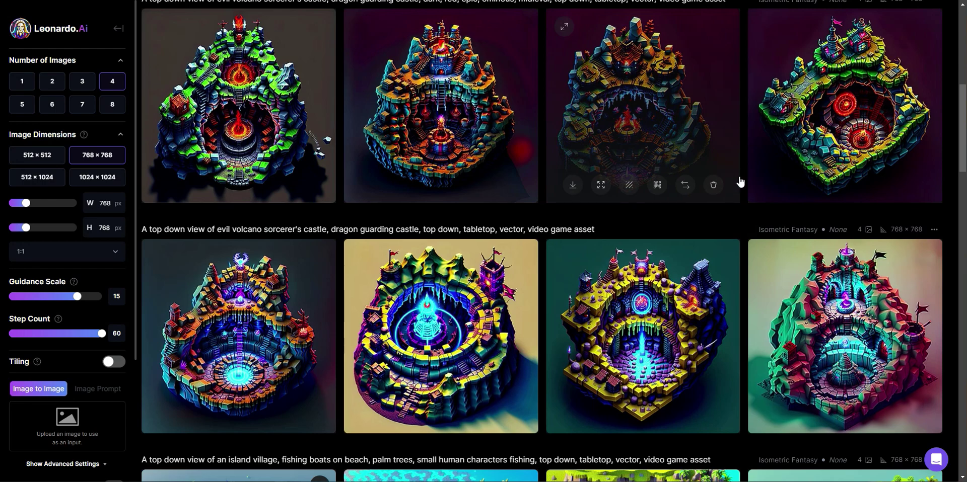
scroll(789, 207, up, 1)
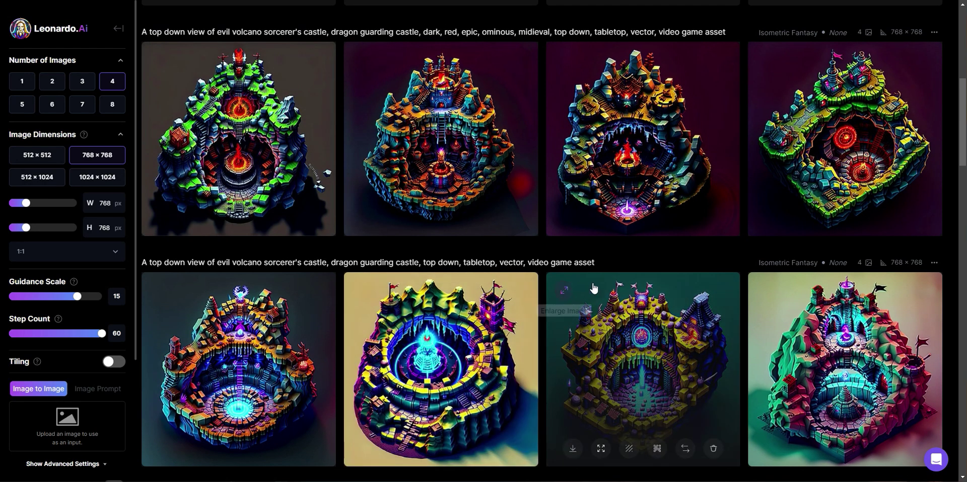
mouse_move(792, 222)
scroll(908, 253, up, 3)
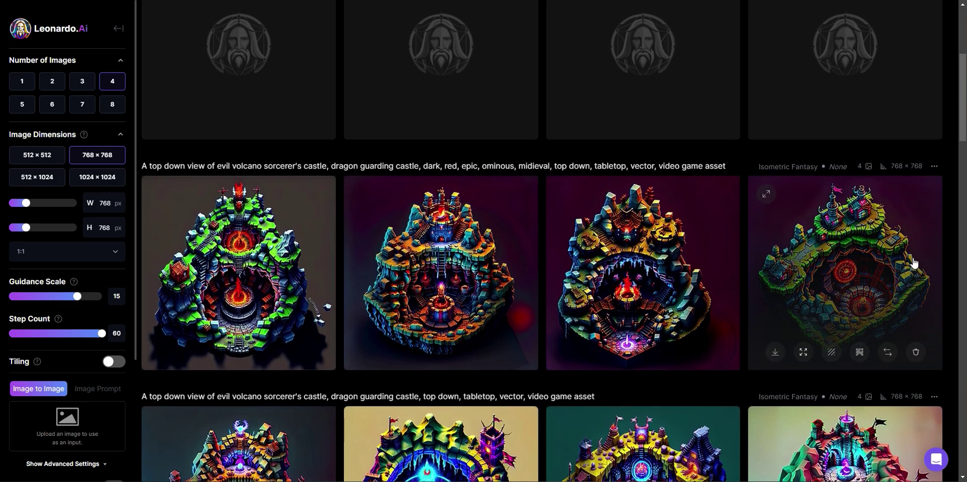
scroll(852, 291, down, 1)
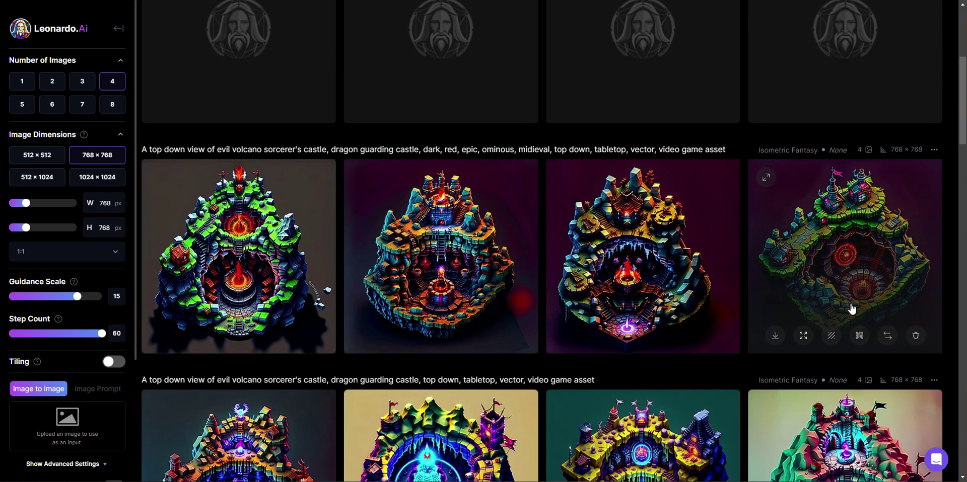
scroll(397, 56, up, 6)
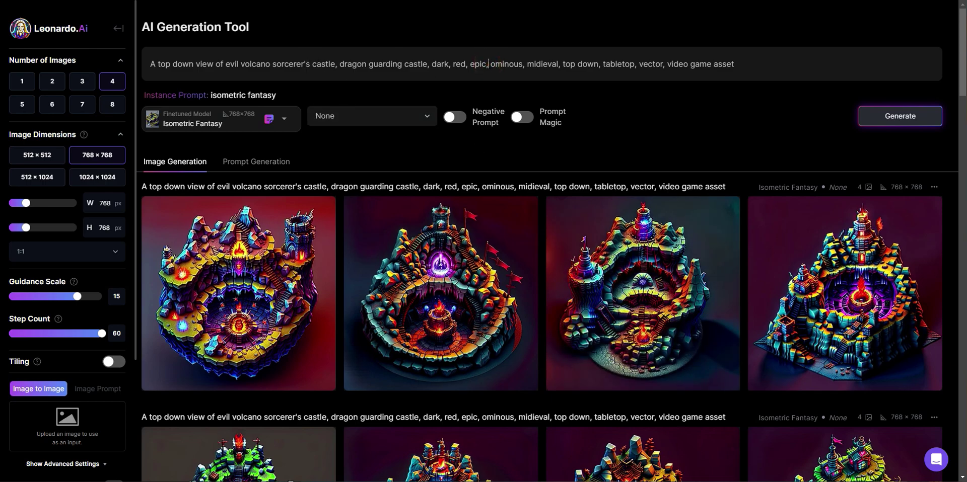
- Add 'dark stone, mud, black, darkness,', correct 'midieval' to 'medieval', and generate two batches
text(dark ston)
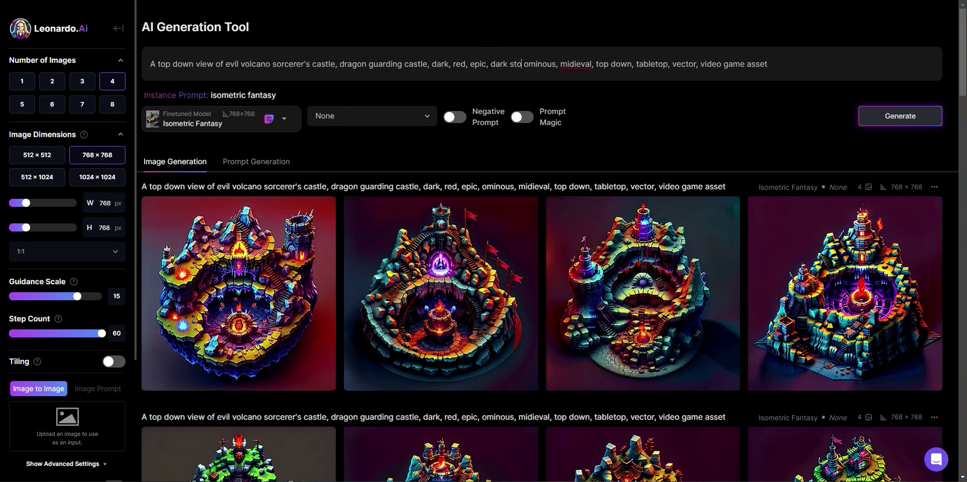
text(e, mud,)
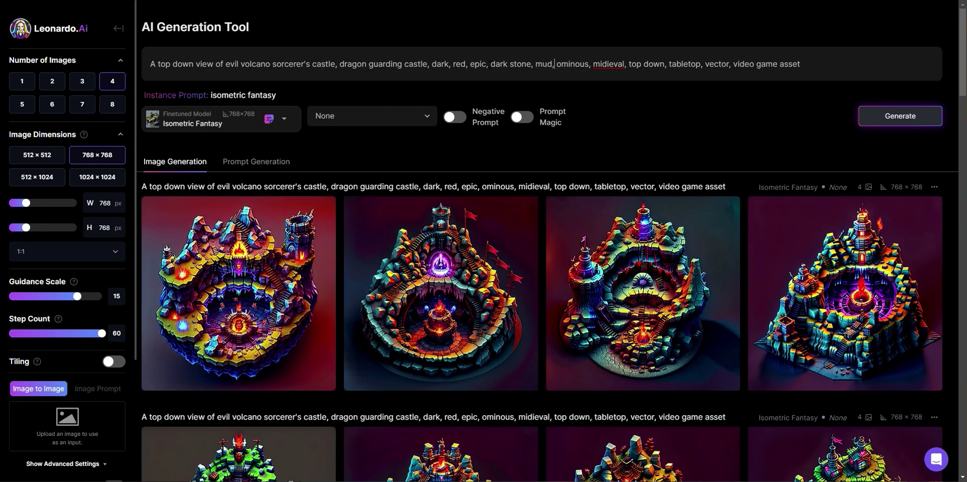
text( black,)
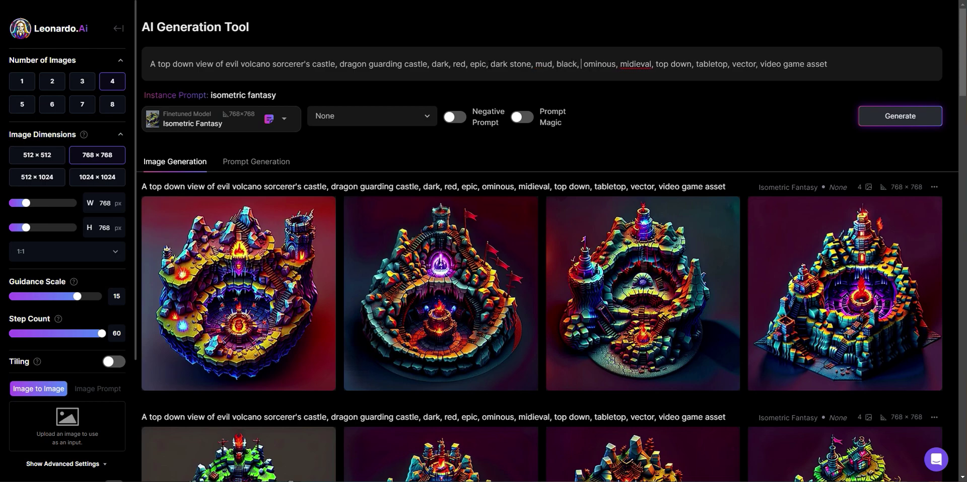
text( darkness,)
right_click(658, 61)
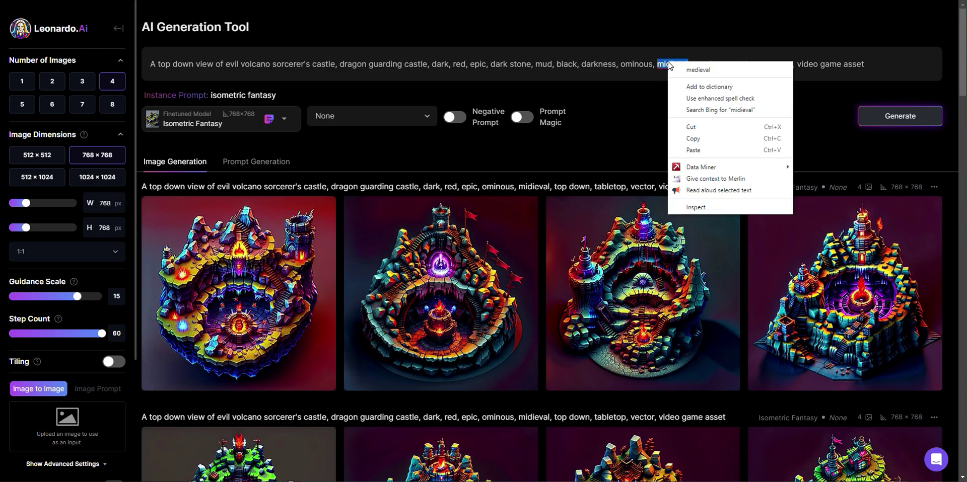
click(702, 70)
click(911, 117)
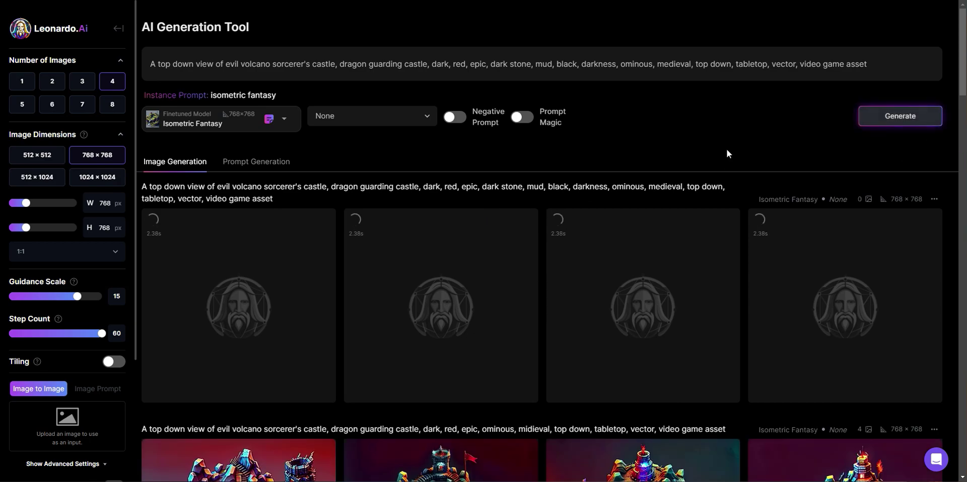
click(887, 122)
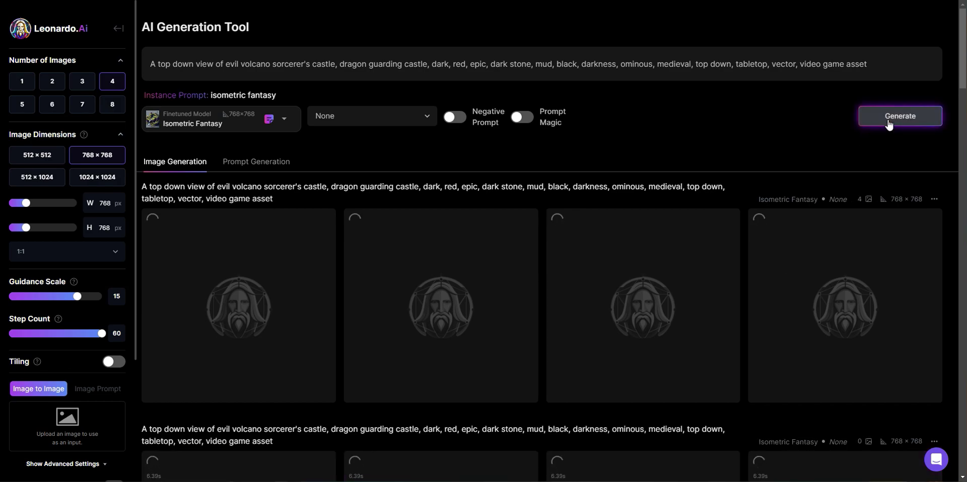
- Copy the full castle prompt and ideate 6 prompt ideas from it in Prompt Generation
click(705, 54)
key(ctrl+a)
key(ctrl+c)
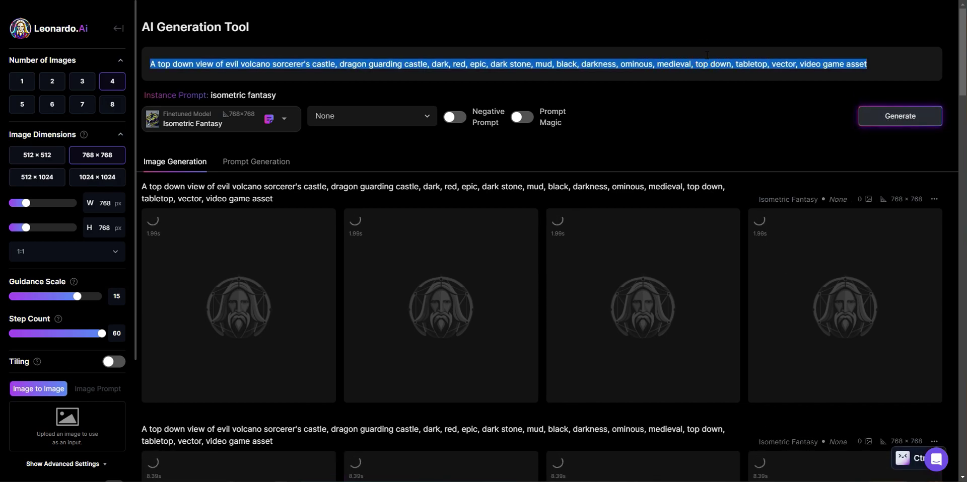
click(256, 162)
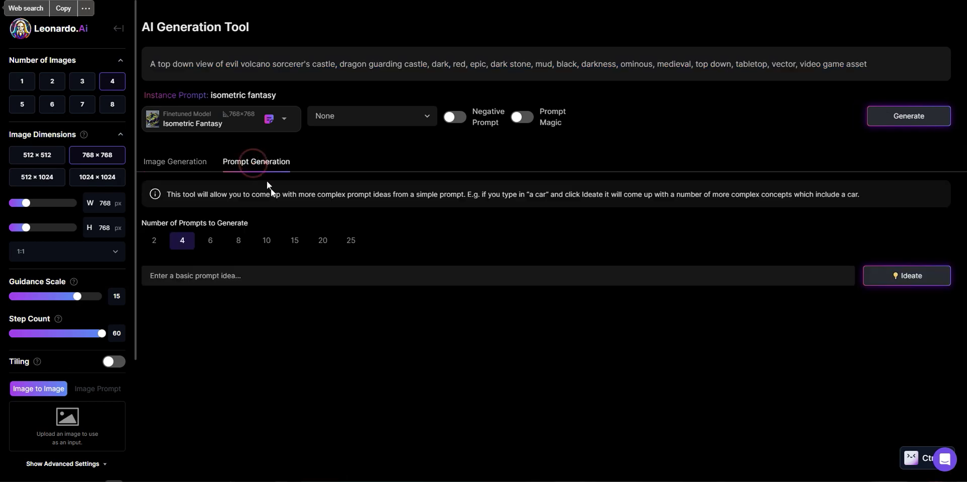
click(211, 241)
click(190, 274)
key(ctrl+v)
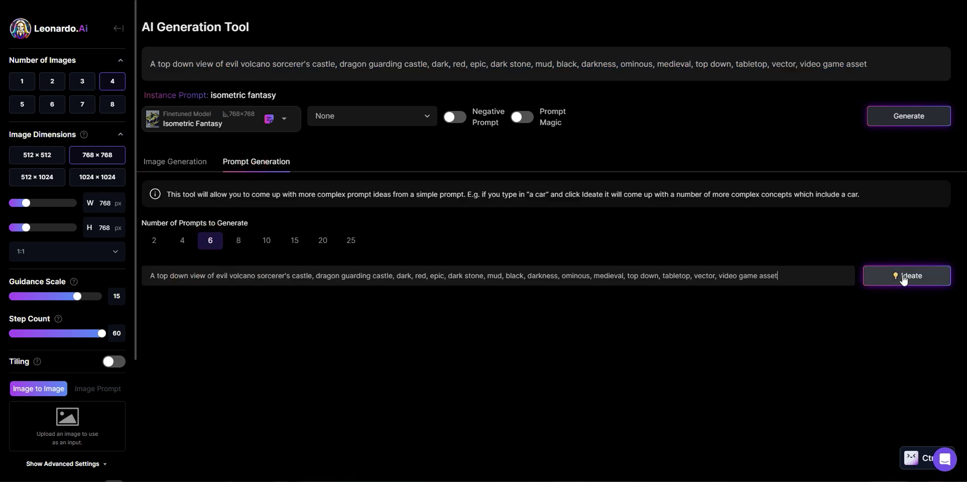
click(900, 276)
scroll(579, 276, down, 2)
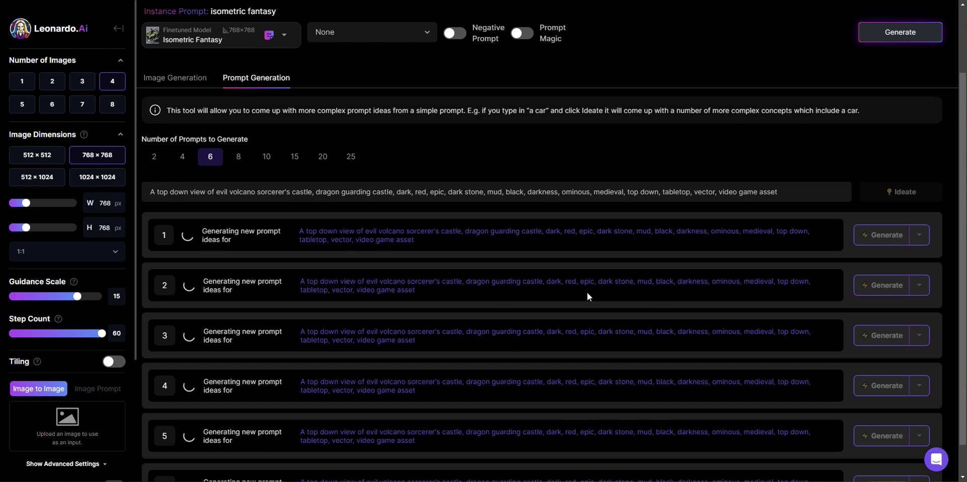
scroll(442, 291, down, 1)
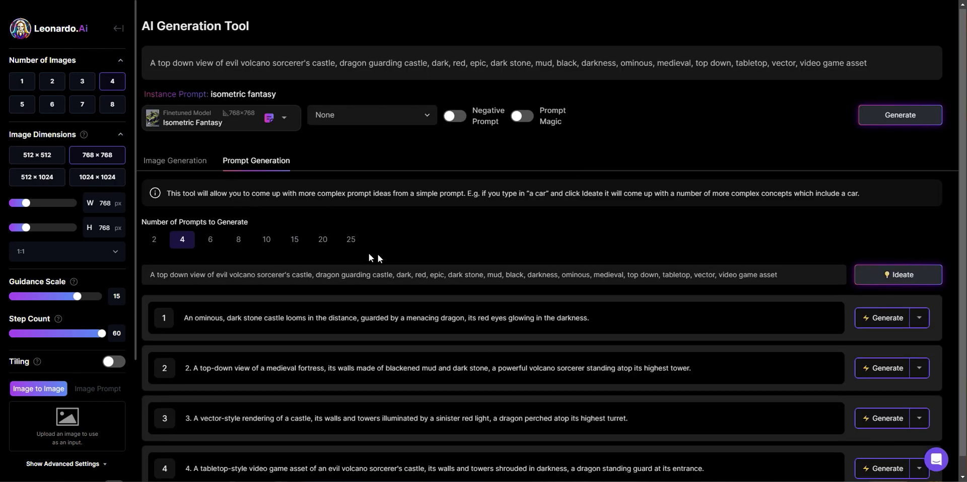
- Generate images from the third prompt idea, the red-lit vector-style dragon castle
scroll(387, 255, down, 1)
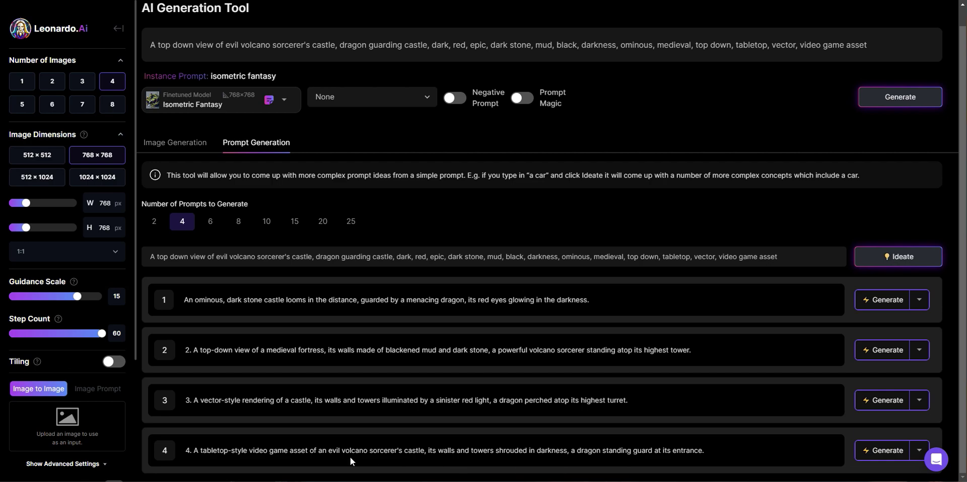
click(884, 399)
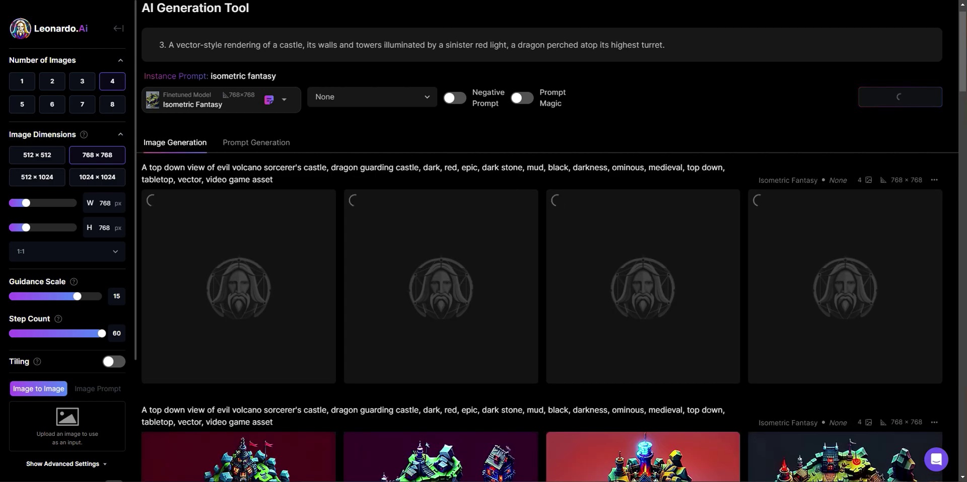
scroll(585, 322, down, 2)
scroll(607, 363, down, 2)
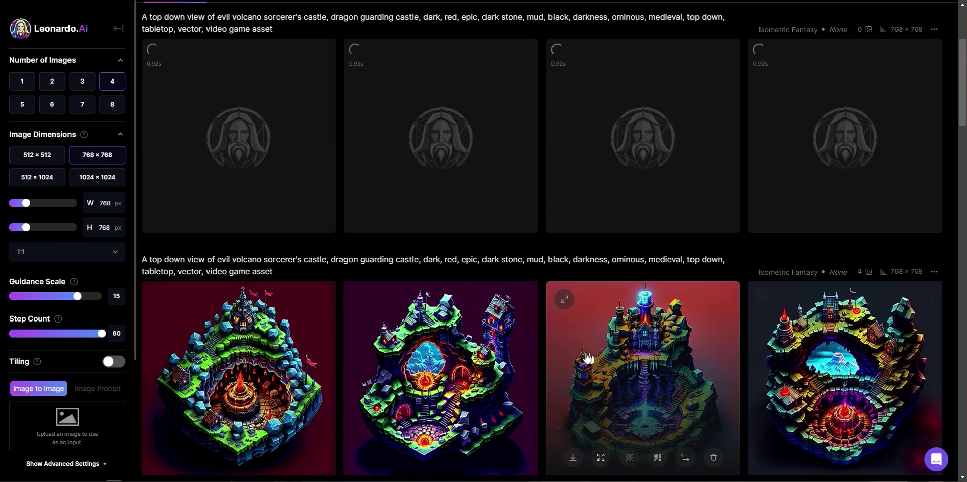
scroll(552, 415, down, 1)
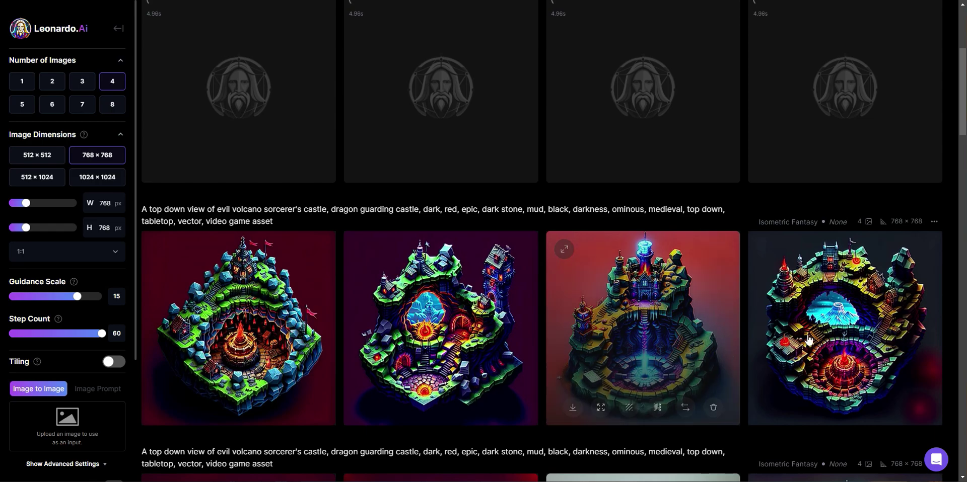
- View the third castle image at full size
click(671, 330)
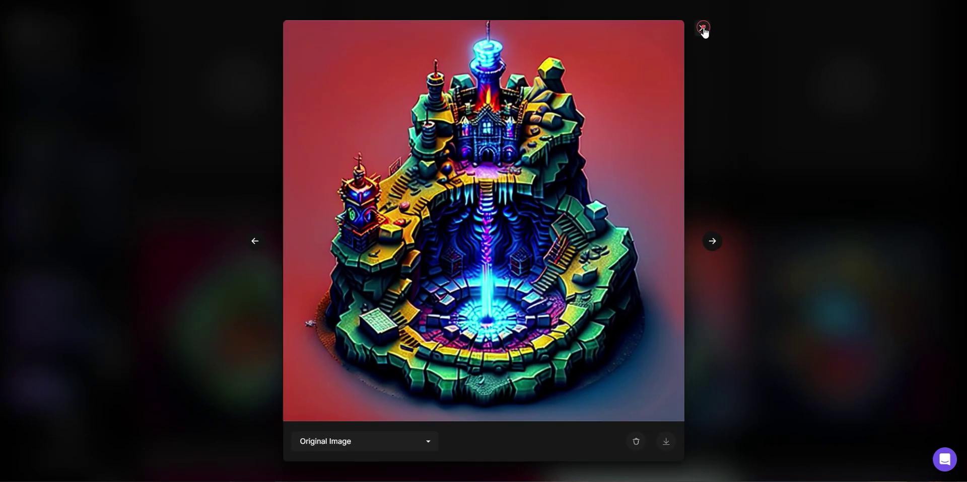
click(701, 28)
scroll(828, 328, down, 2)
scroll(830, 331, down, 2)
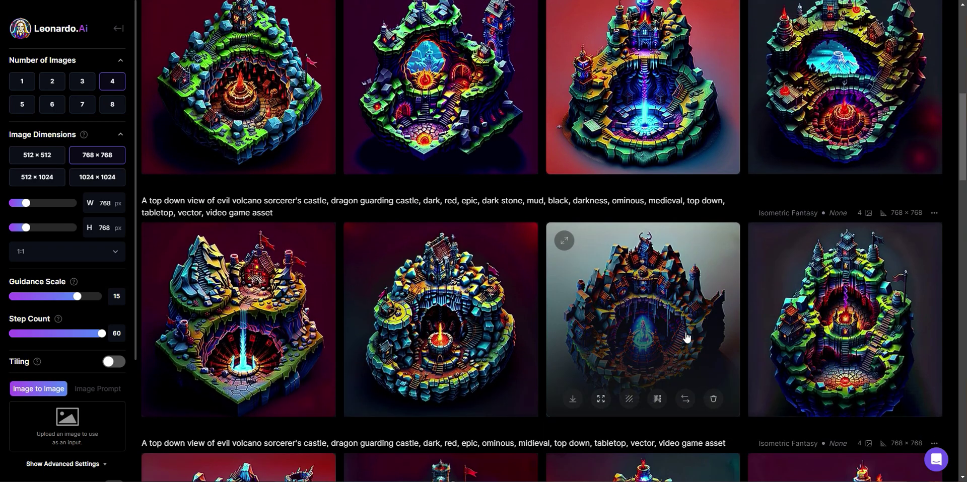
- Browse back through the lower row's castle images full size, then return to the page top
click(690, 333)
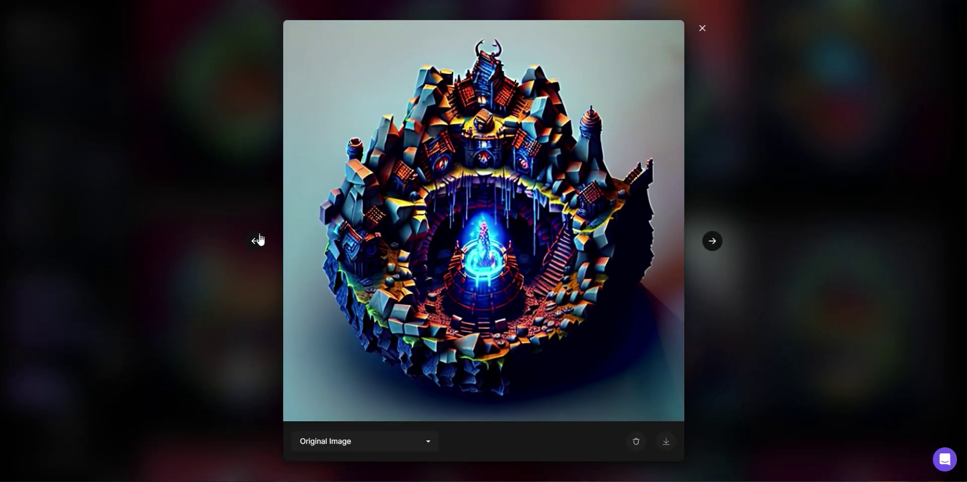
click(256, 241)
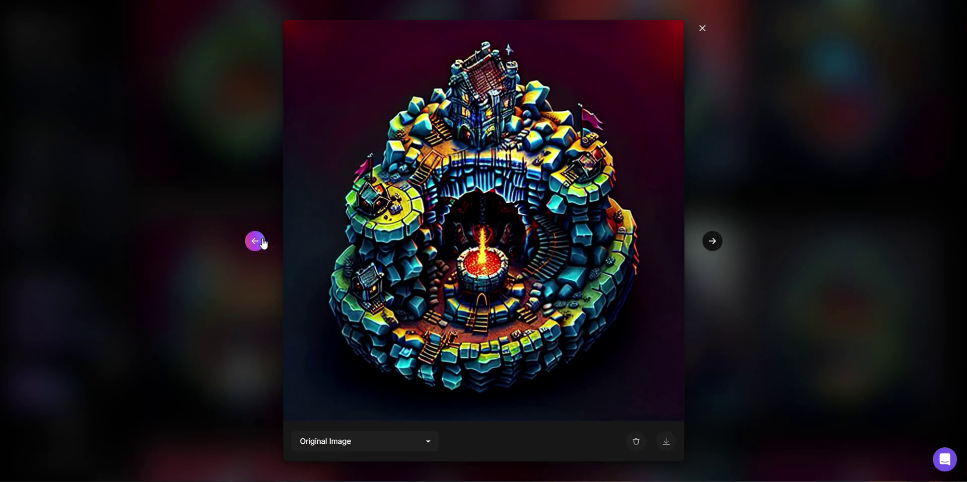
click(255, 241)
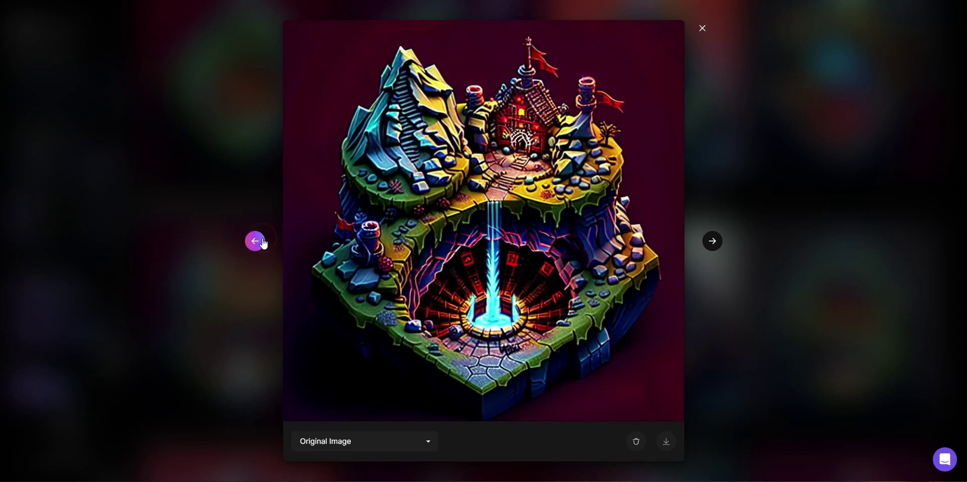
click(255, 241)
click(787, 216)
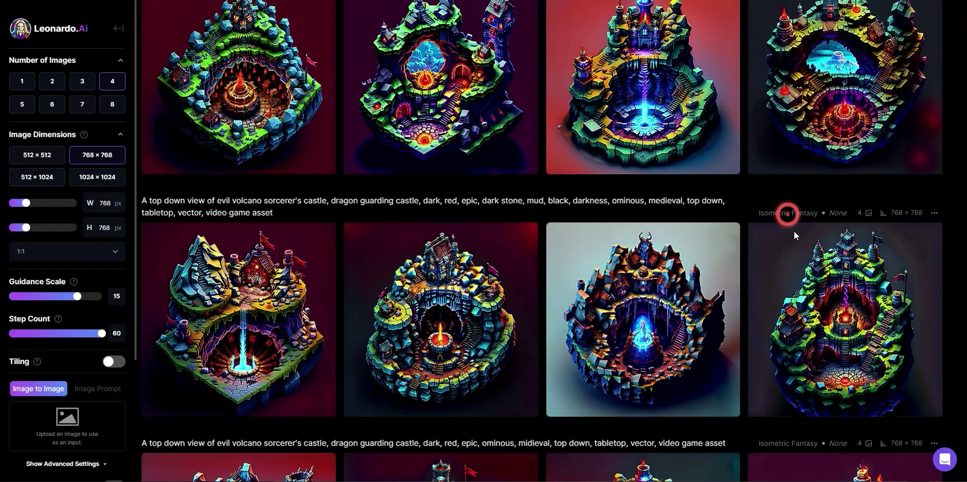
scroll(796, 267, up, 1)
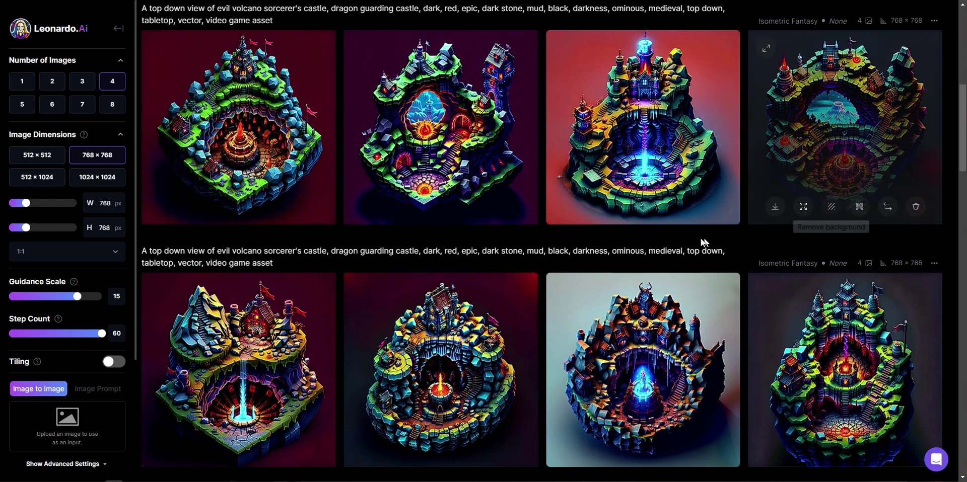
scroll(699, 238, up, 5)
- Enable a negative prompt of 'green' and generate the red-lit castle prompt
scroll(695, 260, up, 3)
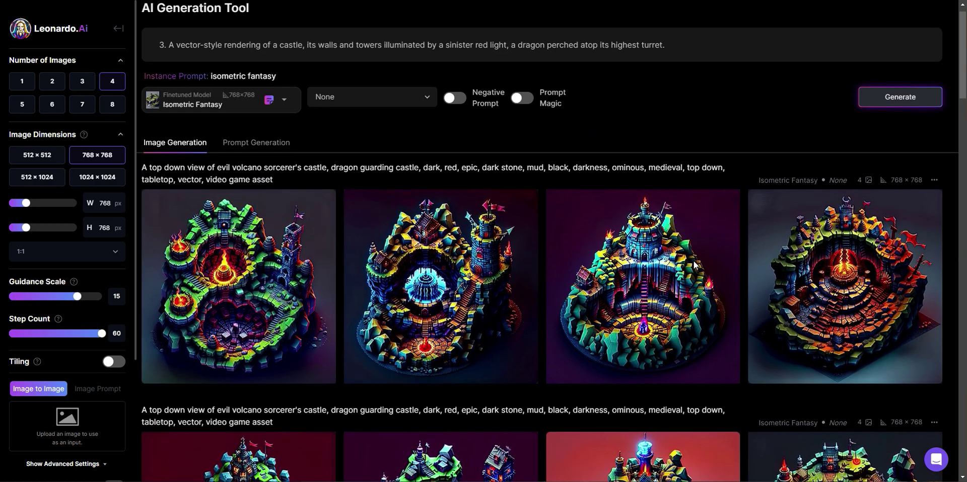
click(456, 105)
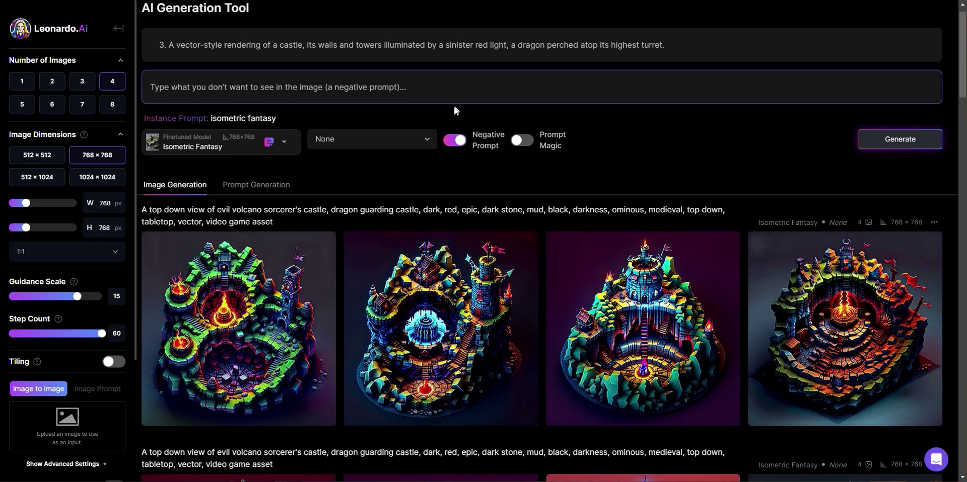
click(398, 91)
text(no)
key(BackSpace)
key(BackSpace)
key(BackSpace)
text(green)
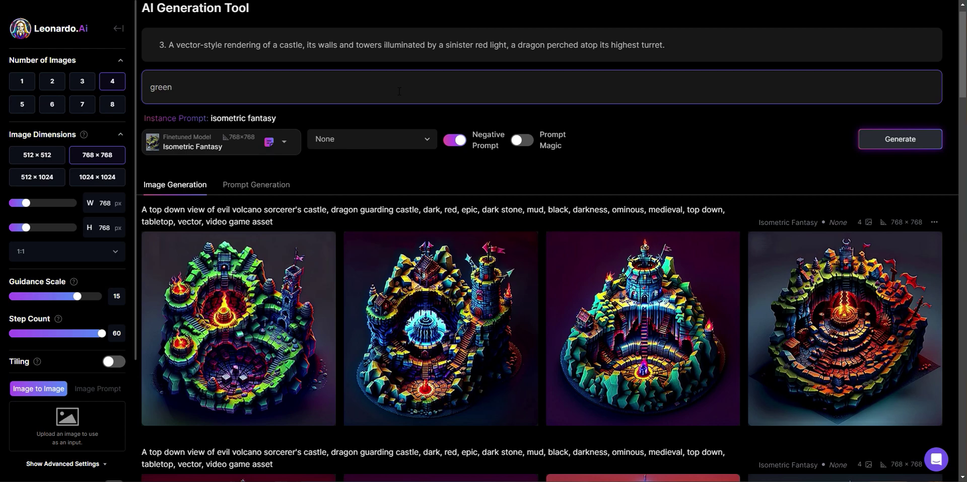
click(917, 141)
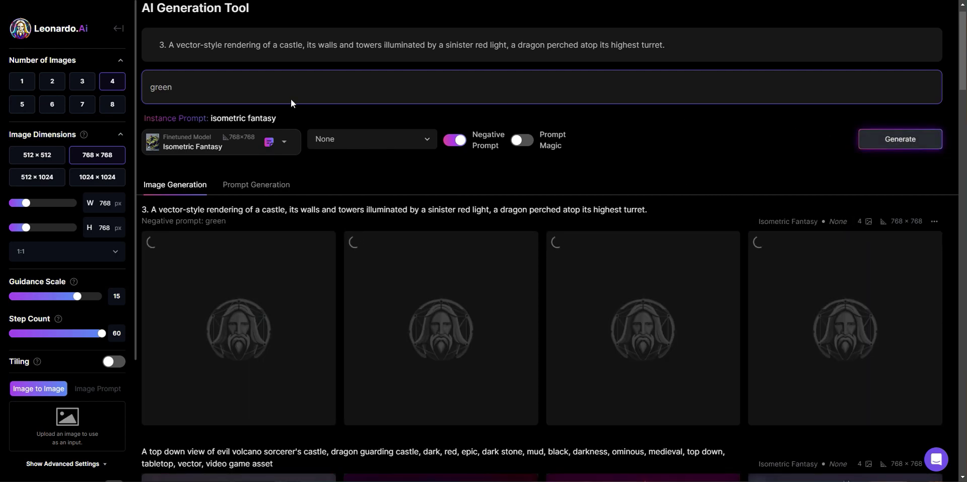
- Replace the main prompt with the volcano sorcerer's castle prompt and generate it, Prompt Magic left off
double_click(258, 46)
triple_click(258, 46)
key(ctrl+v)
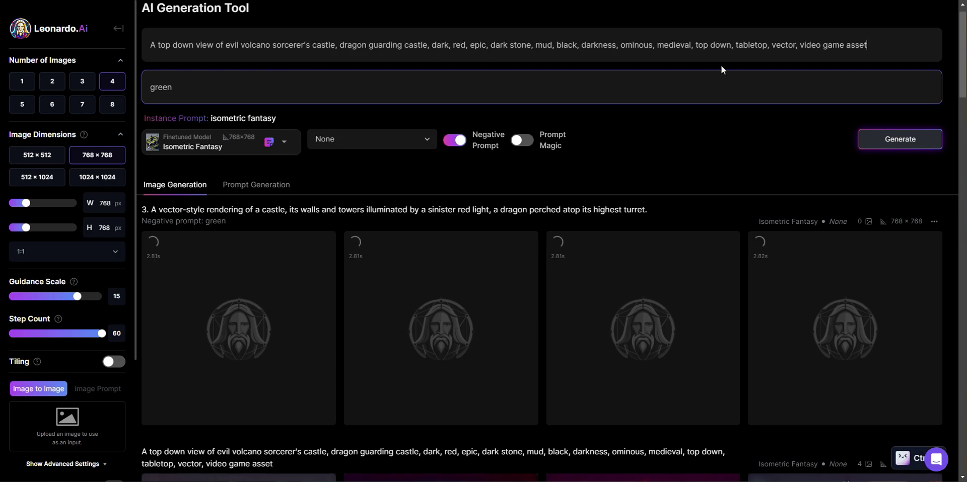
click(900, 140)
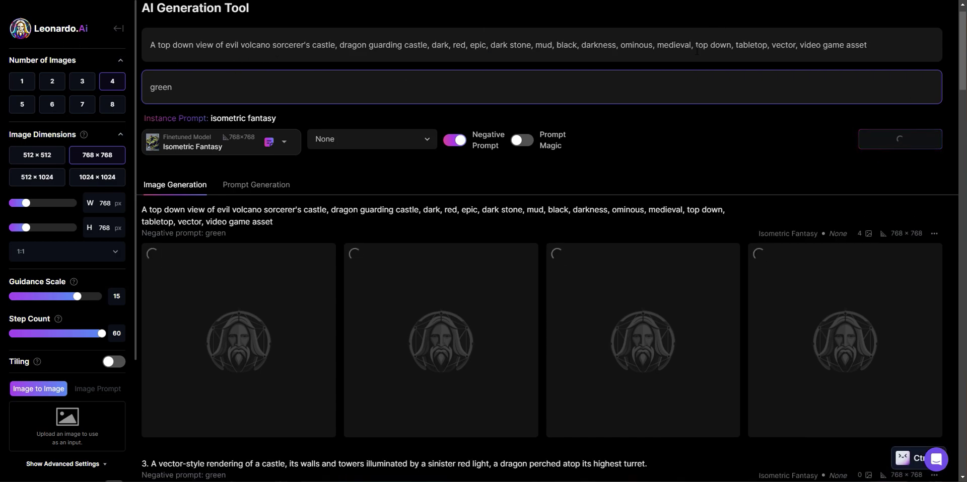
click(523, 142)
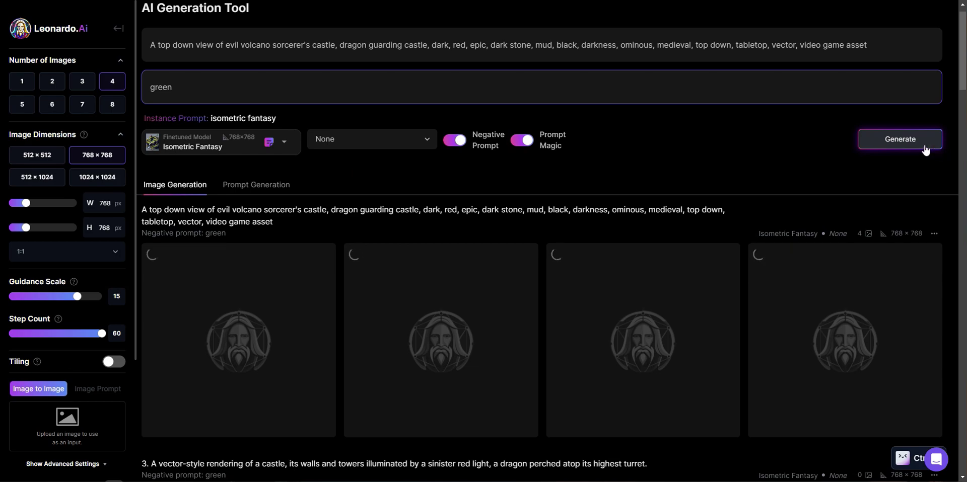
click(523, 141)
scroll(696, 219, down, 5)
scroll(685, 219, down, 3)
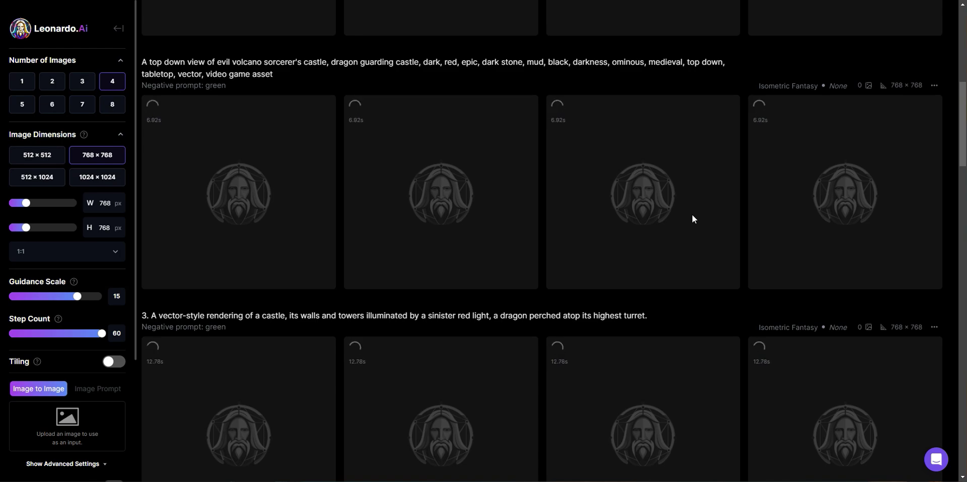
scroll(654, 221, up, 5)
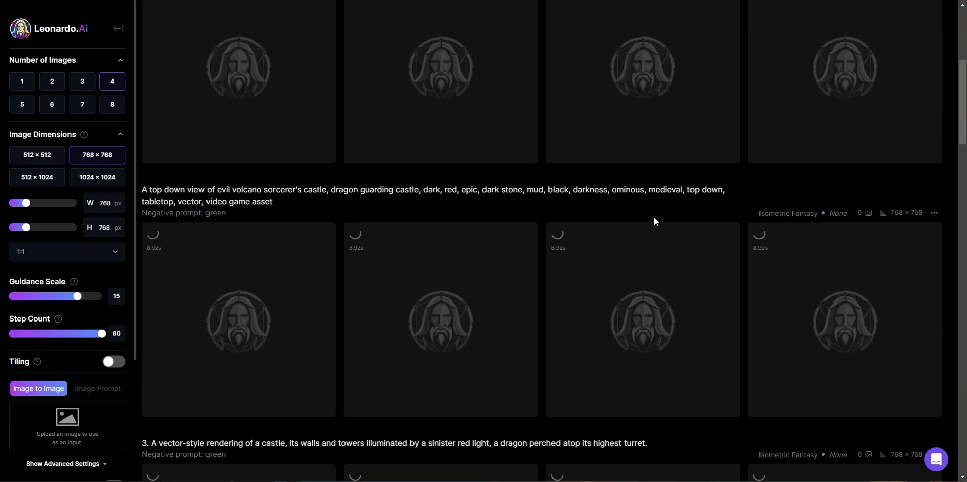
scroll(653, 221, up, 3)
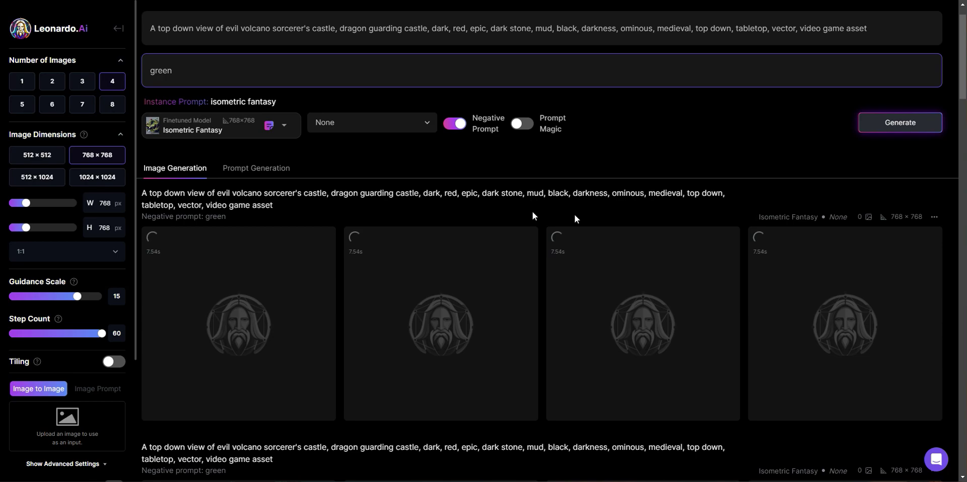
scroll(740, 201, down, 1)
- Open the dragon castle image full size and cycle back through the four red-lit castles
scroll(755, 236, down, 10)
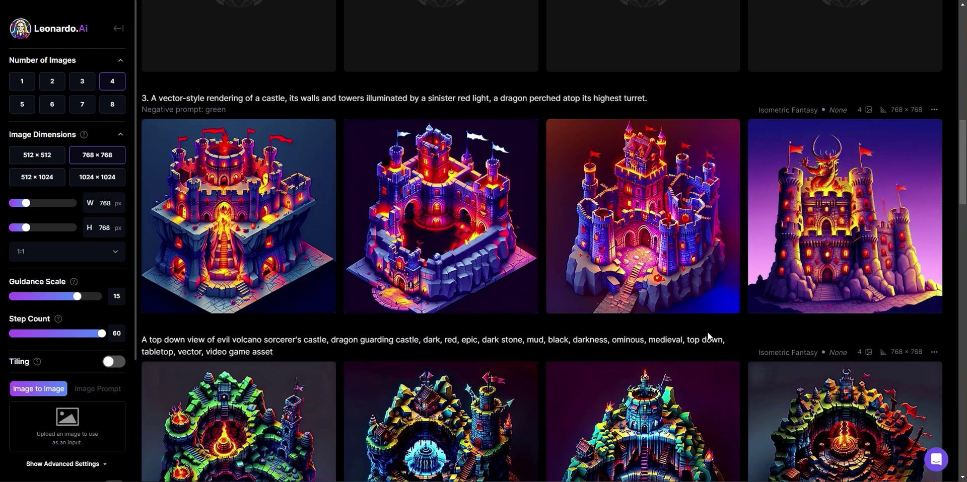
mouse_move(160, 140)
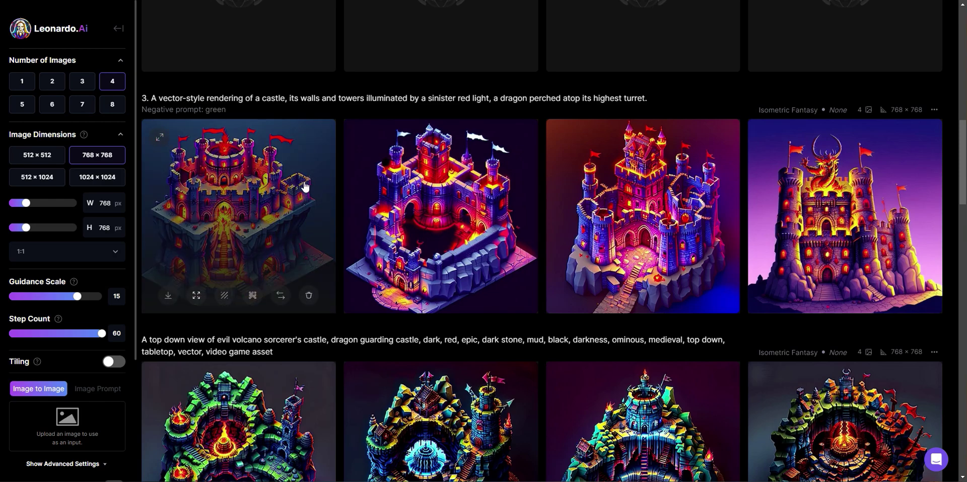
click(895, 220)
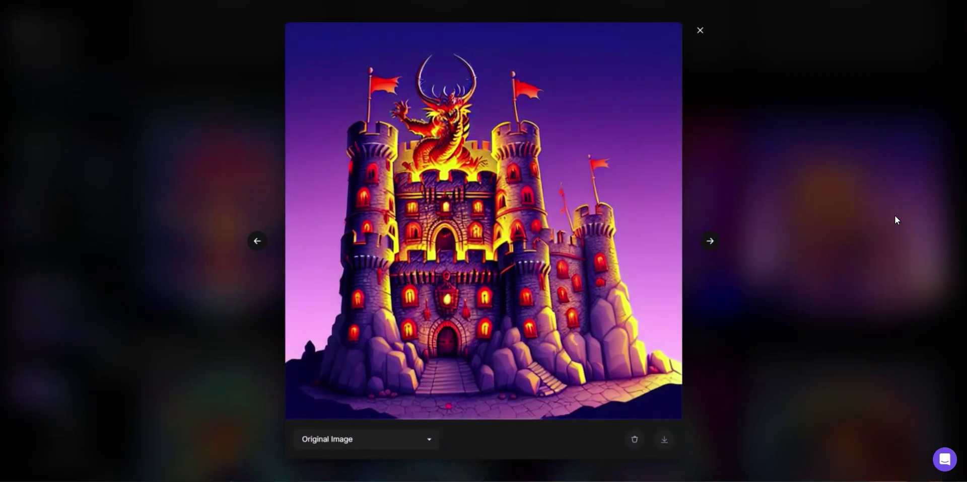
click(255, 243)
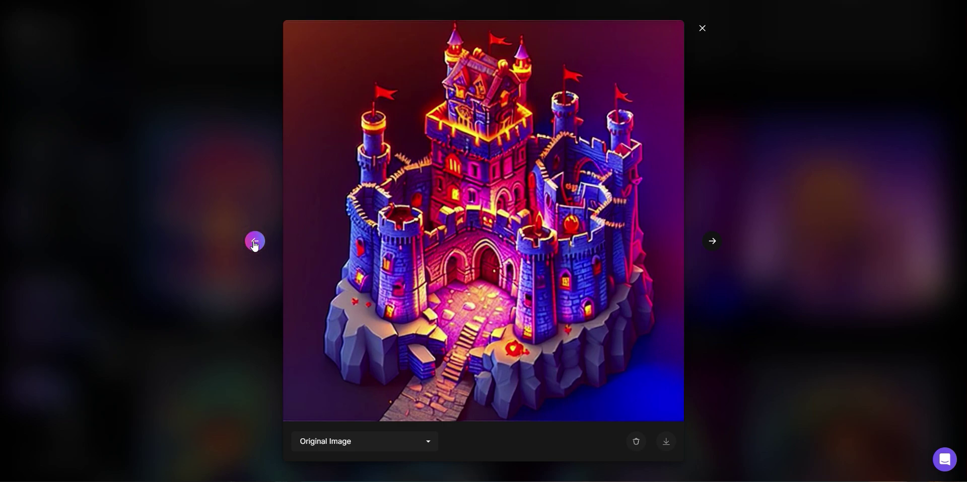
click(255, 243)
click(255, 242)
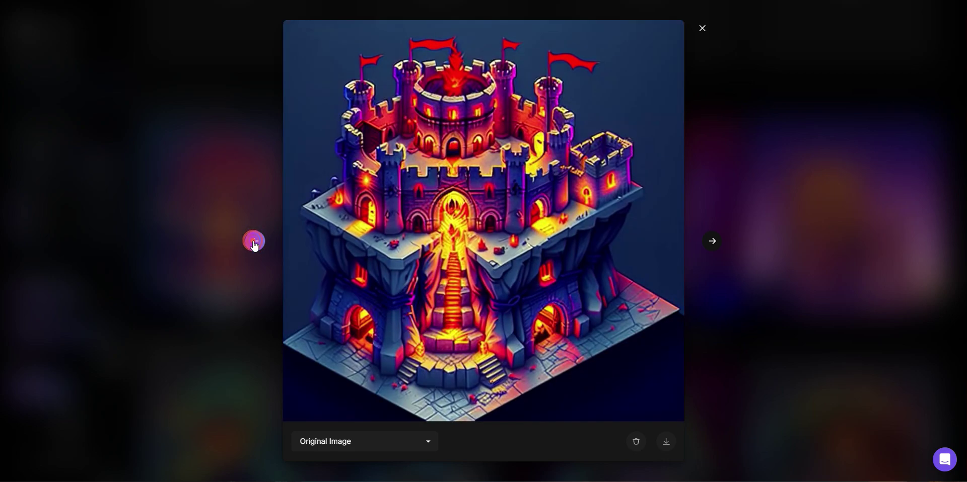
click(255, 242)
click(749, 137)
- Open the fourth volcano-castle image full size and step back through the other three
scroll(765, 224, up, 3)
scroll(780, 227, up, 1)
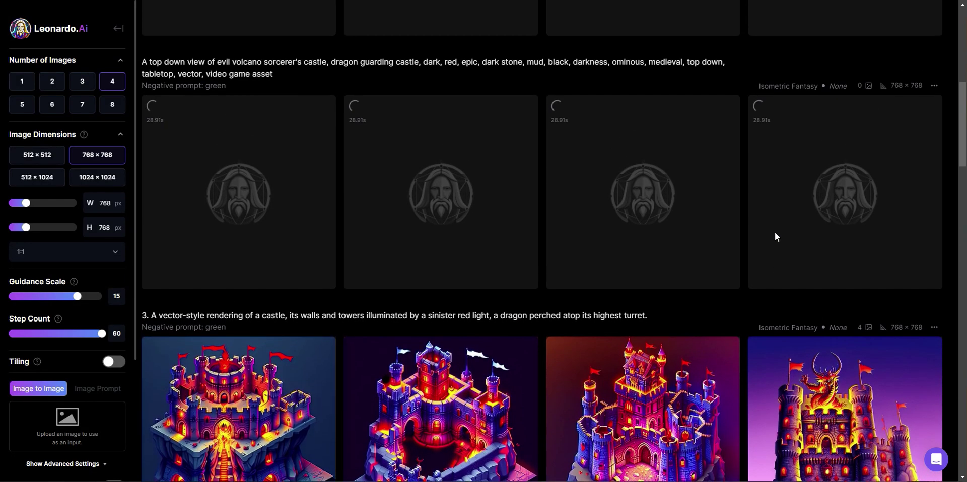
scroll(774, 237, up, 1)
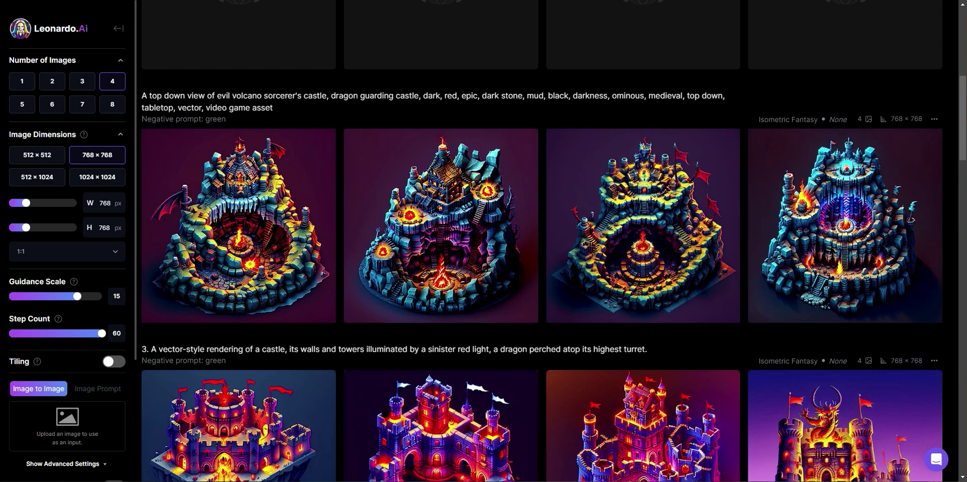
click(877, 237)
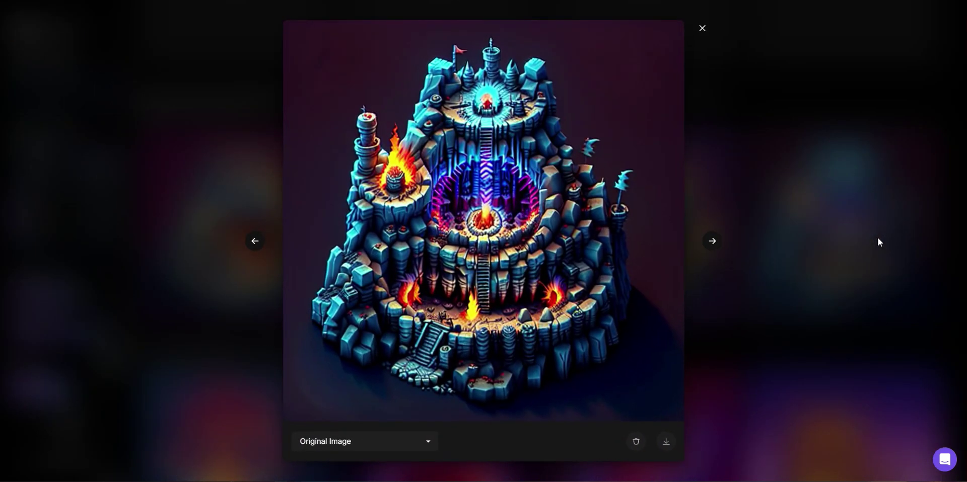
click(256, 242)
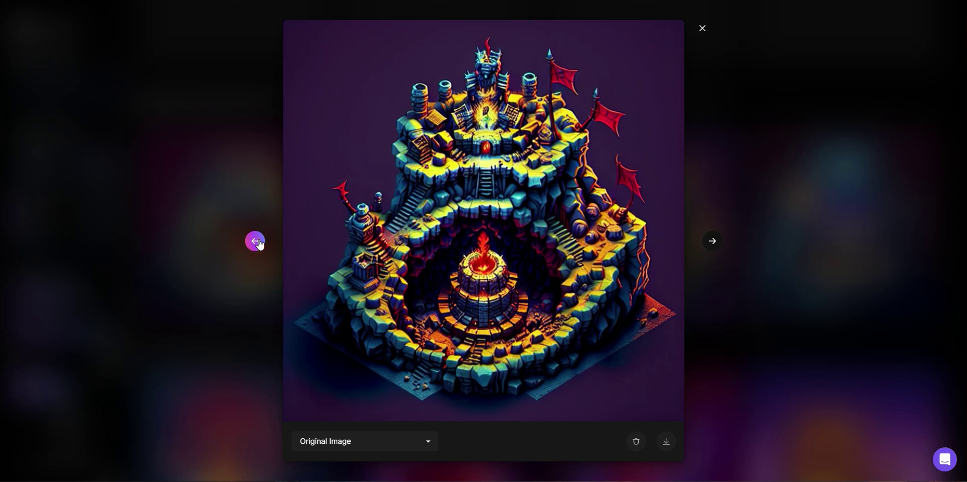
click(256, 242)
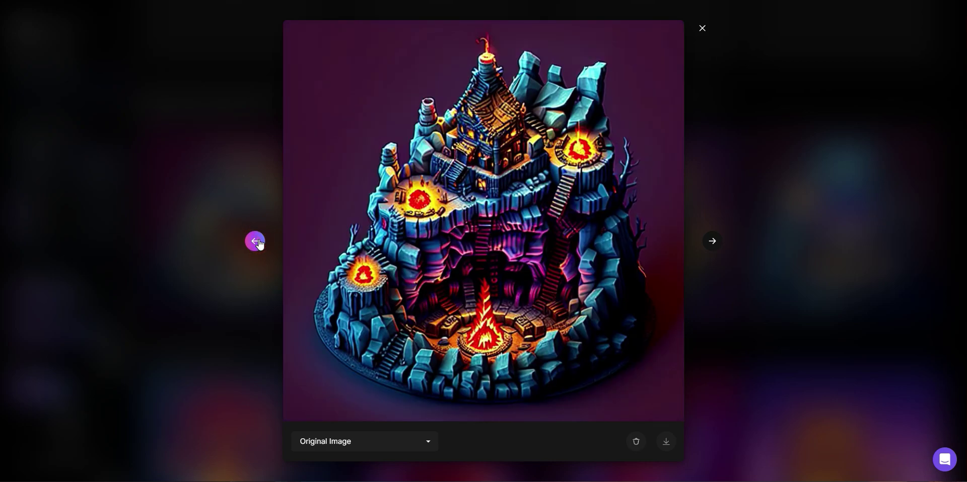
click(256, 242)
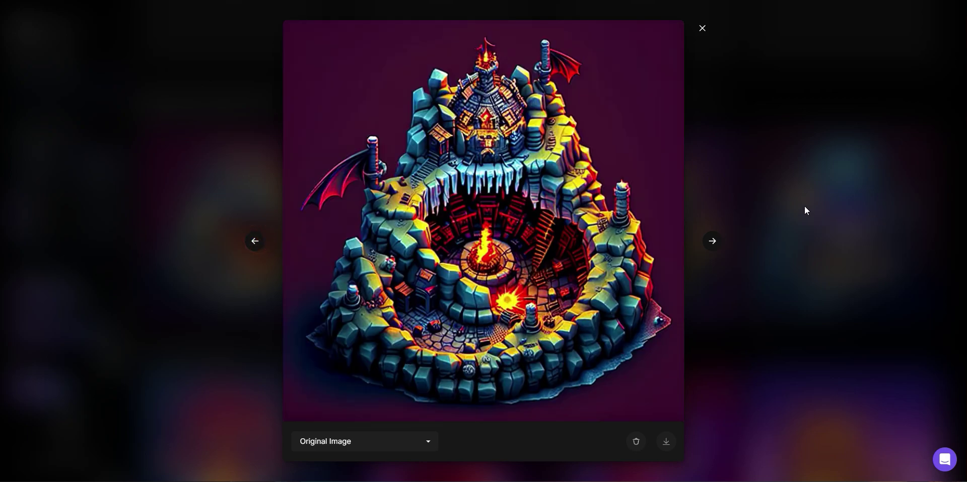
click(805, 210)
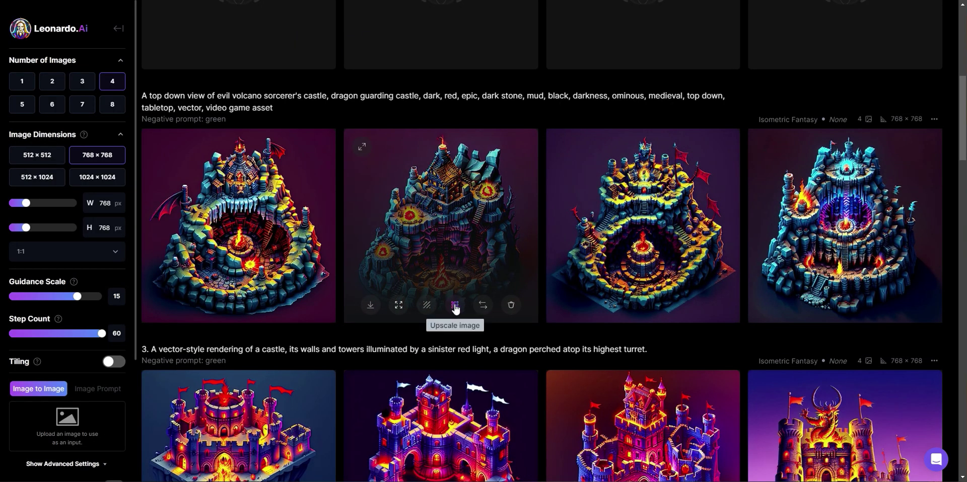
- Upscale the second and fourth volcano-castle images, checking the first at full size
click(455, 306)
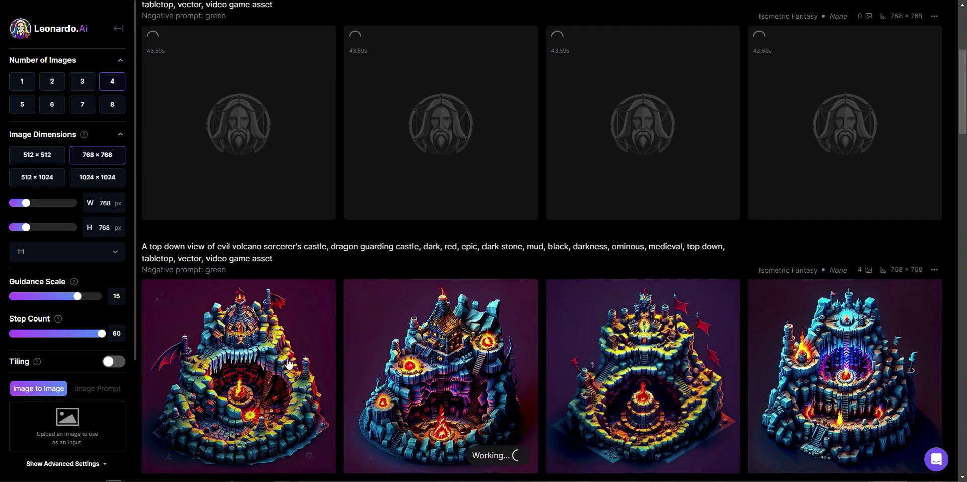
click(288, 363)
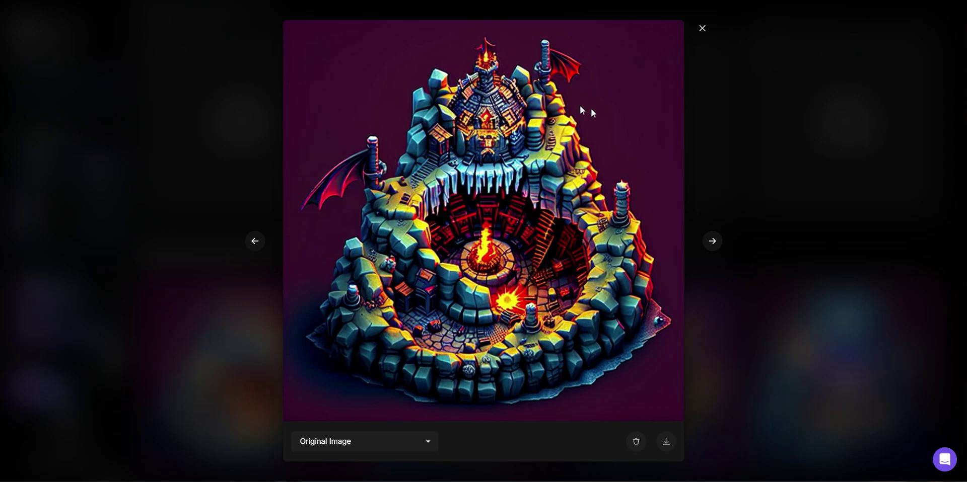
click(754, 146)
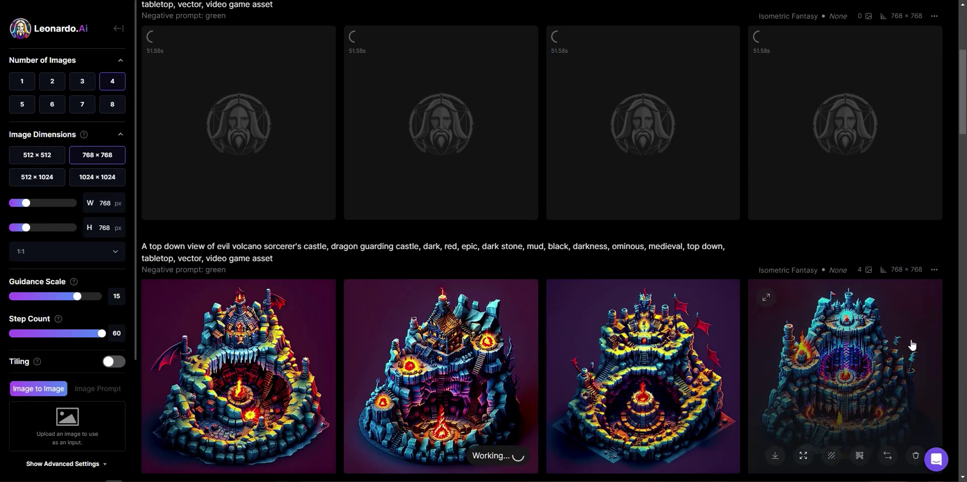
scroll(877, 340, down, 1)
click(859, 405)
- Review the fourth, third and second castle images full size, then upscale the second
scroll(846, 234, up, 2)
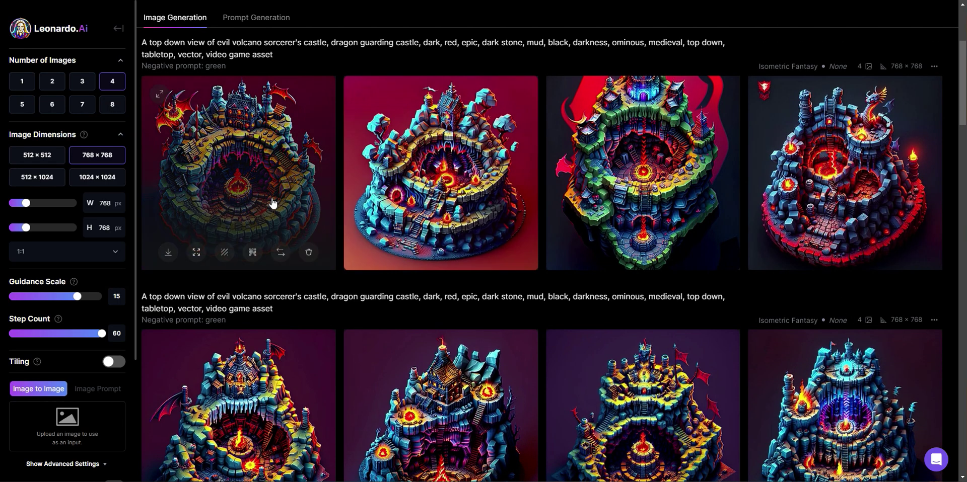
click(856, 173)
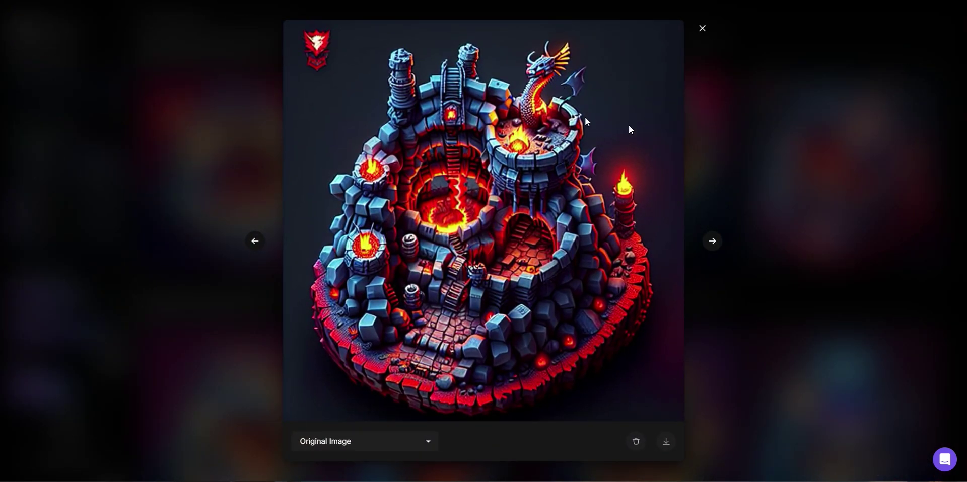
click(780, 131)
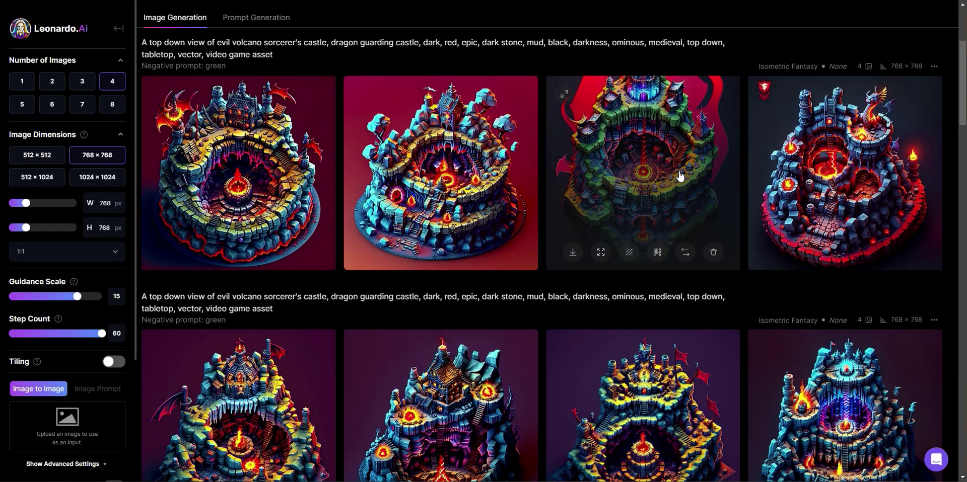
click(679, 173)
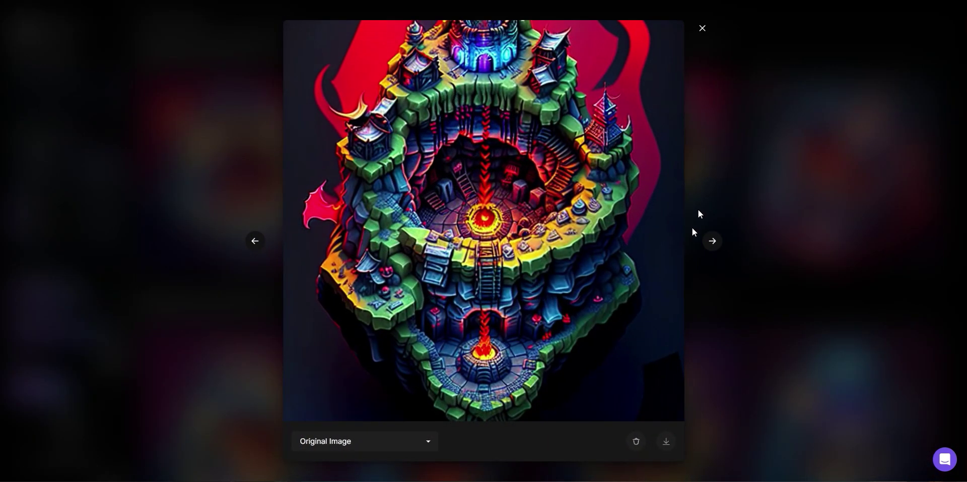
click(833, 136)
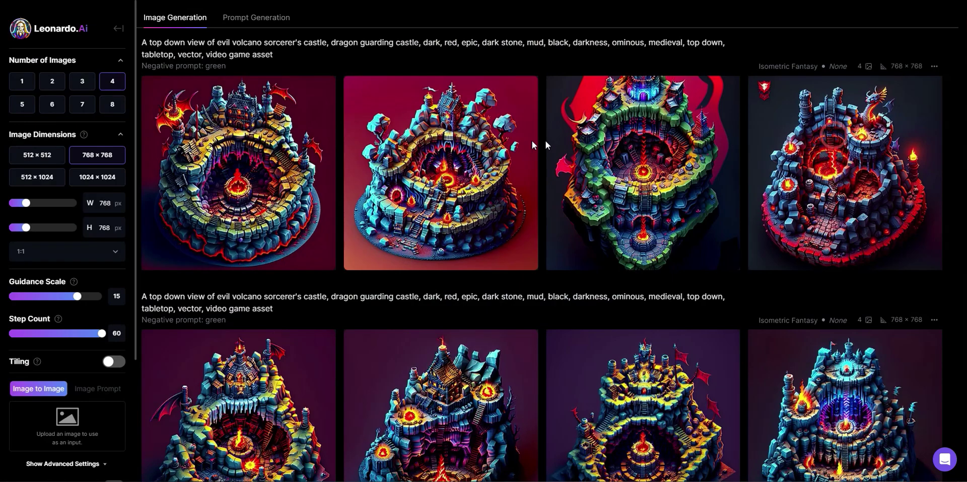
click(471, 149)
click(827, 246)
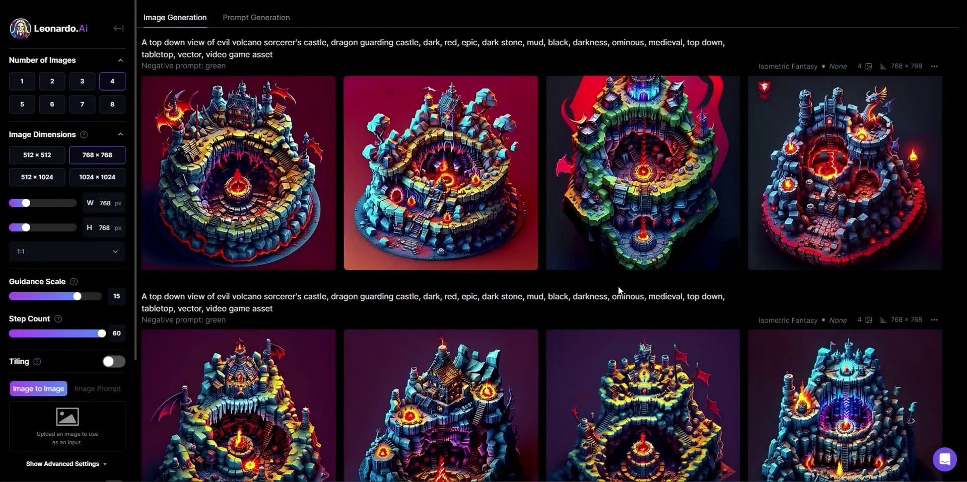
click(452, 253)
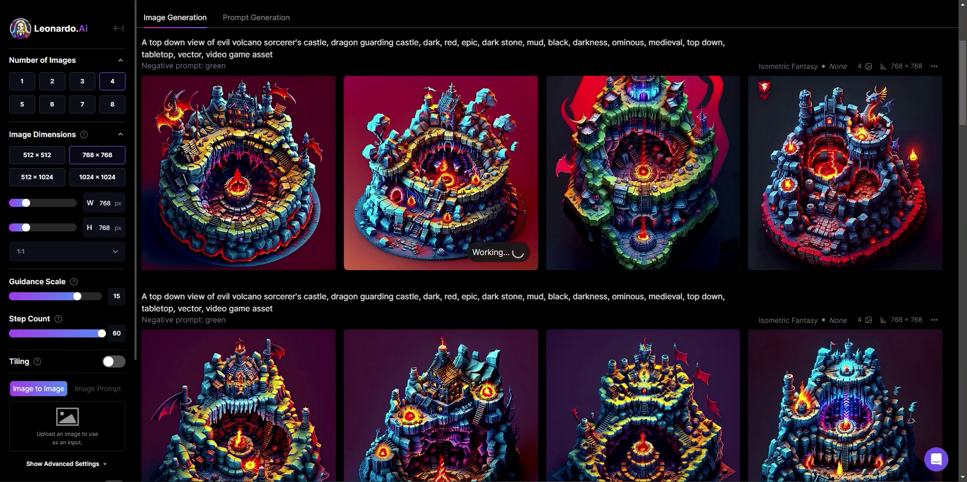
- Open the upscaled volcano sorcerer's castle from the Personal Feed and inspect it full size
click(440, 406)
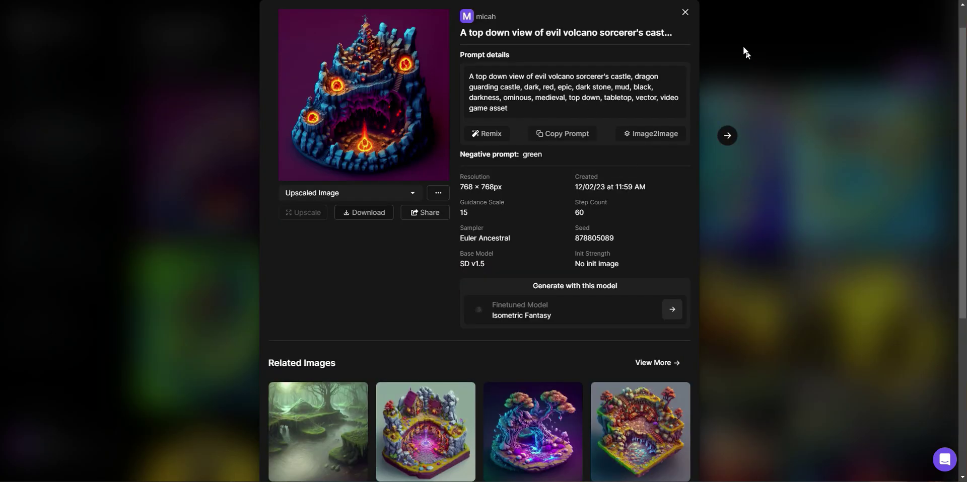
click(684, 12)
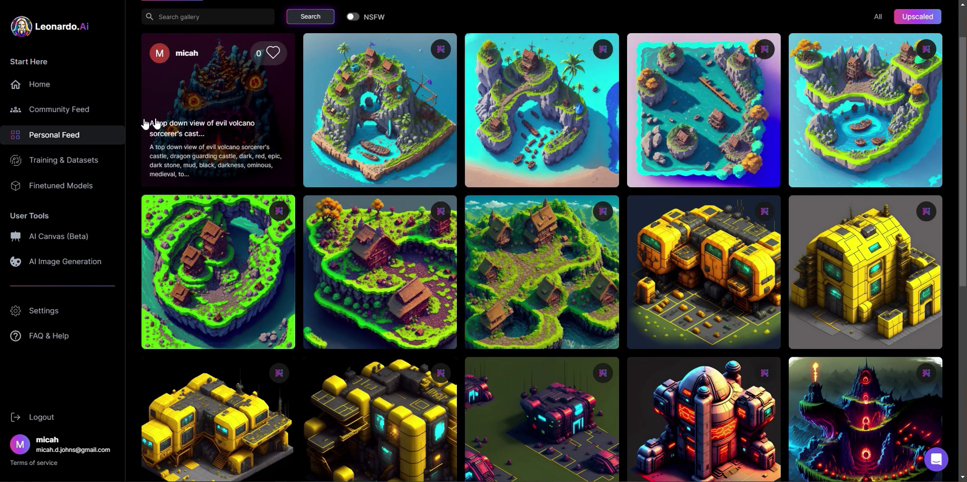
scroll(855, 91, up, 2)
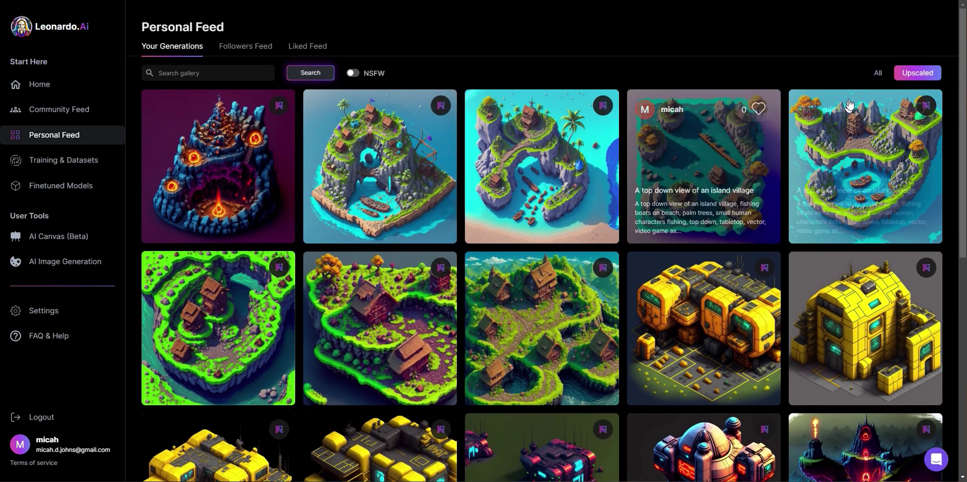
click(237, 151)
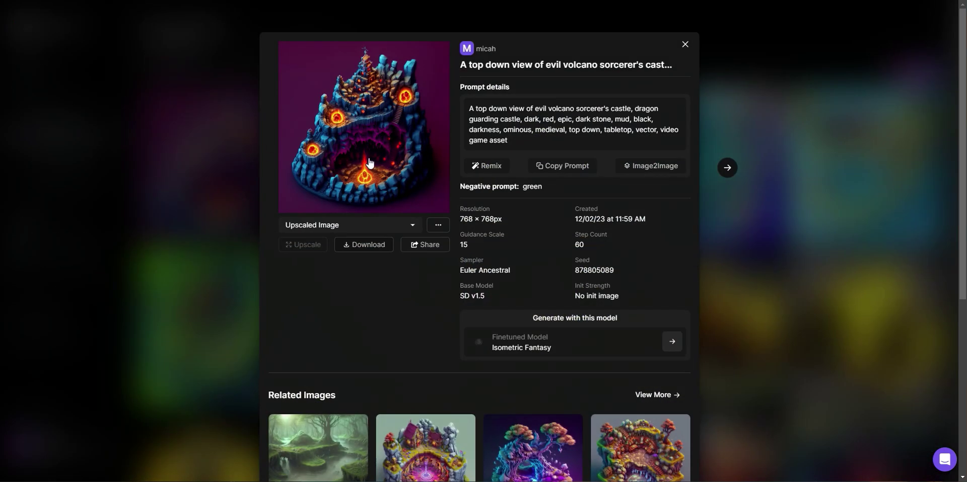
click(396, 157)
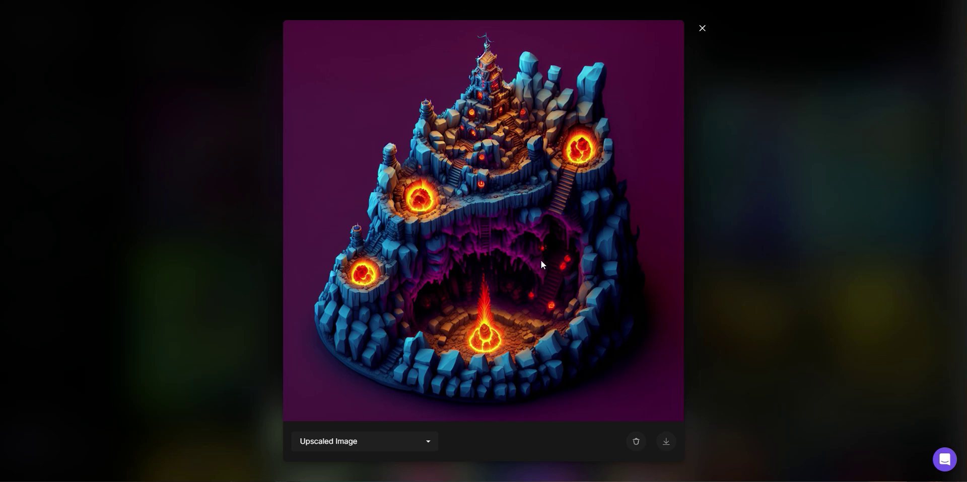
click(744, 293)
click(770, 132)
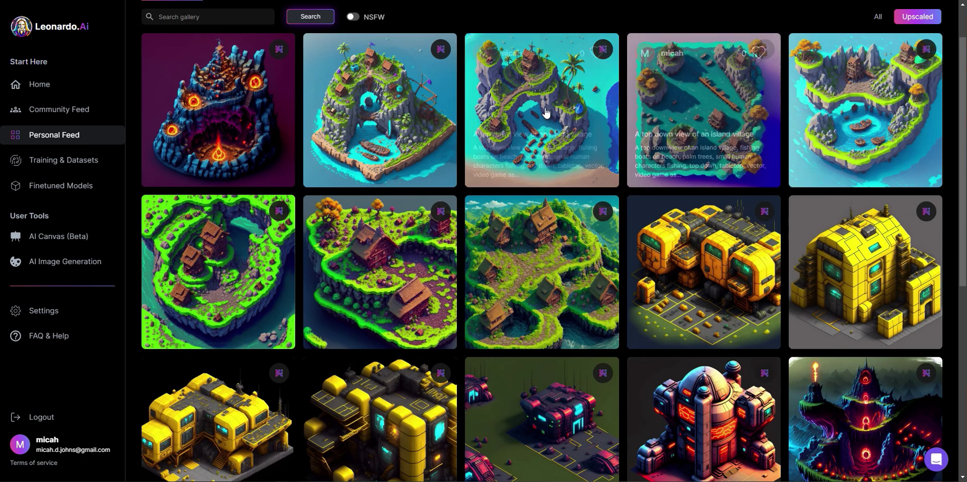
click(408, 120)
click(407, 130)
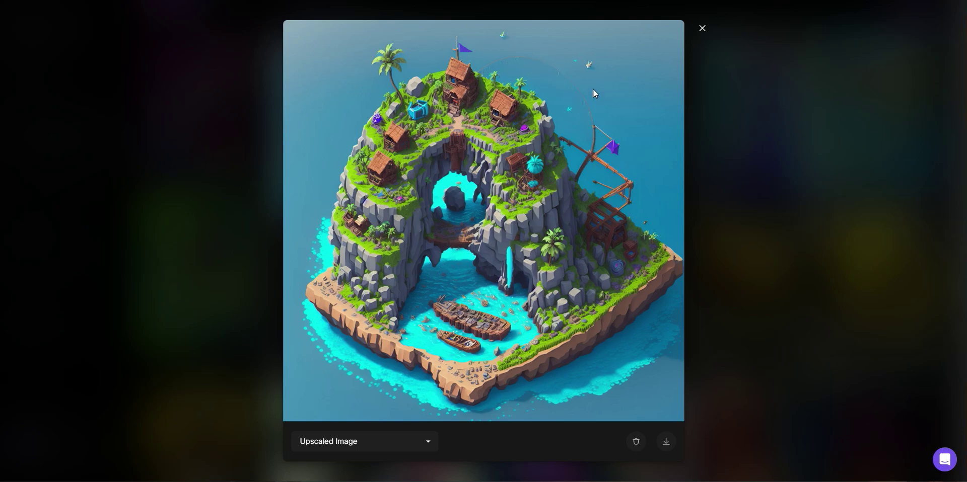
click(702, 29)
click(777, 161)
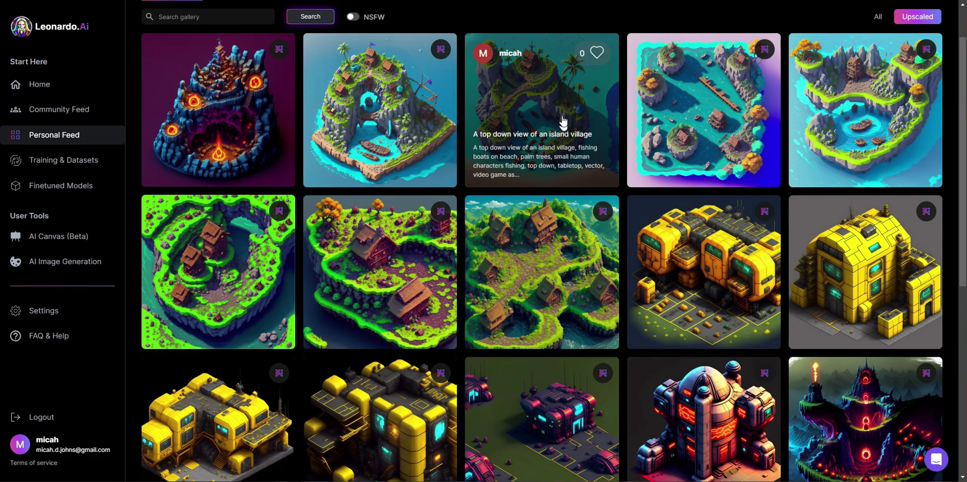
click(563, 117)
click(362, 162)
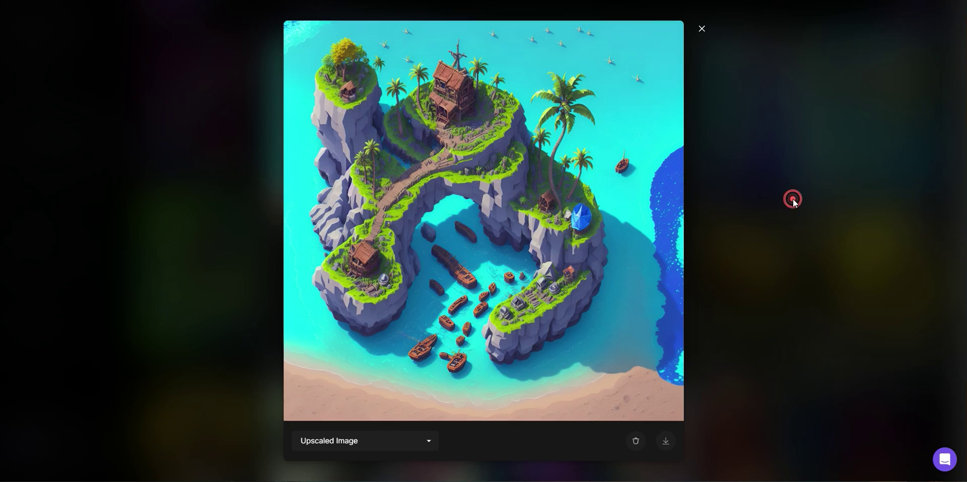
click(793, 199)
click(685, 12)
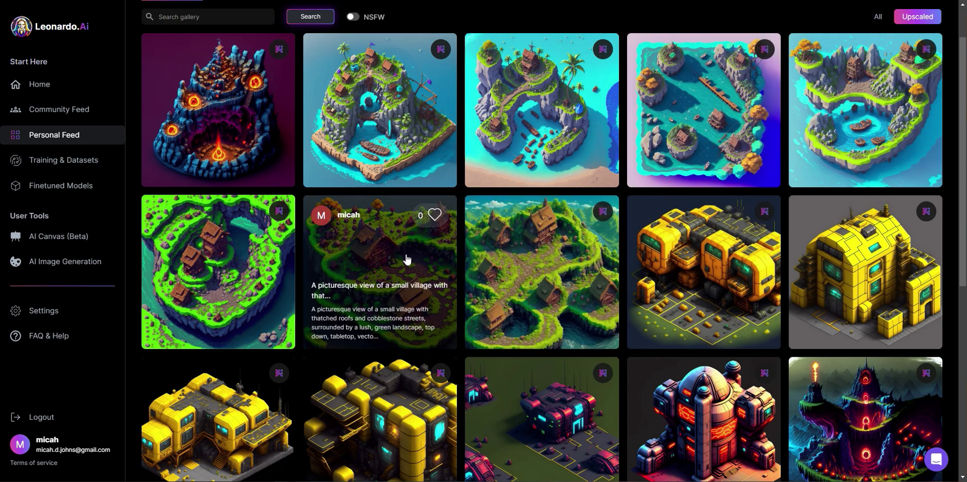
click(397, 260)
click(395, 164)
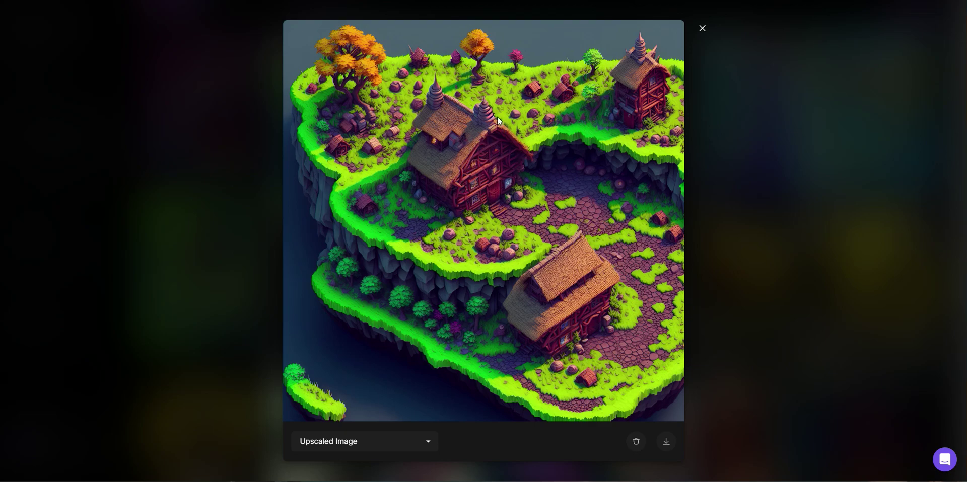
click(702, 28)
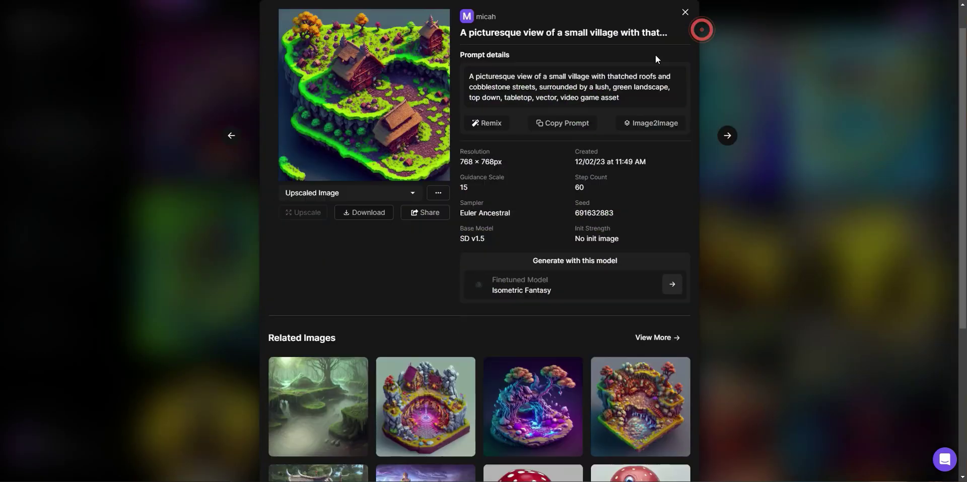
click(808, 244)
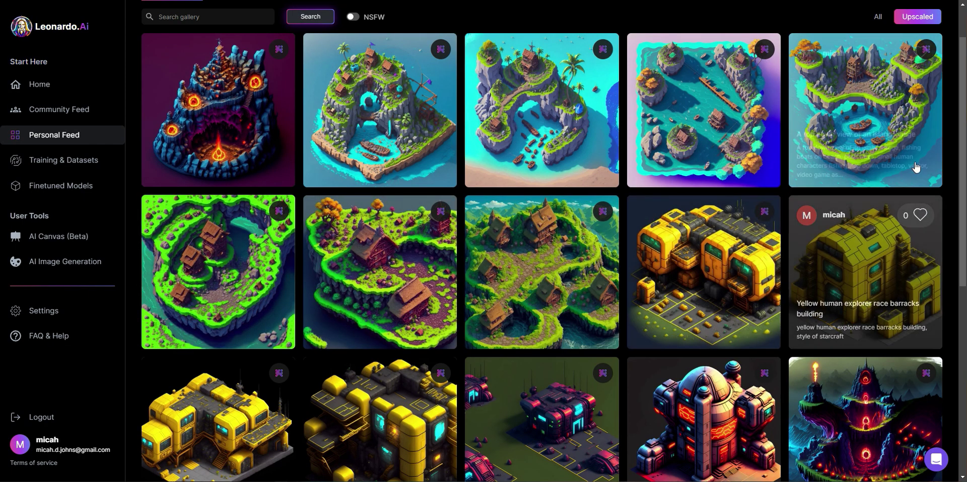
click(260, 93)
click(825, 108)
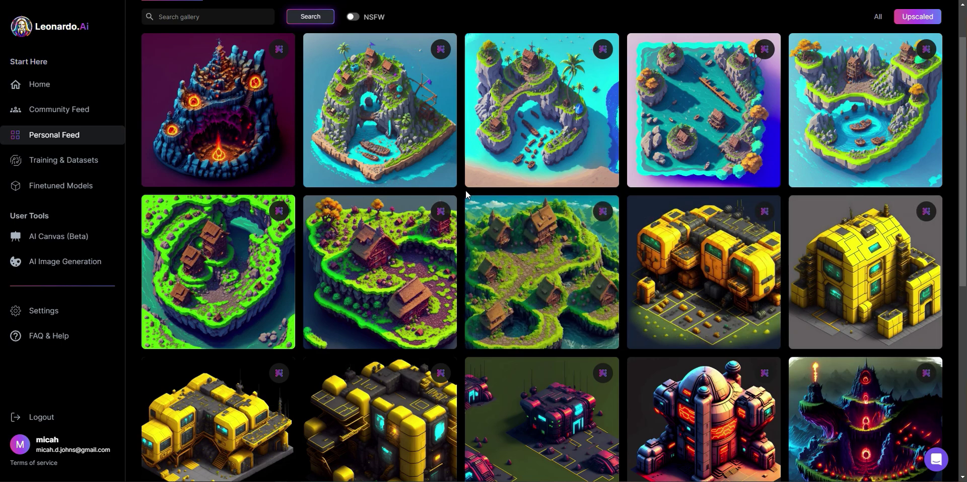
- Open the rock-arch island village image with moored boats in the full-size upscaled viewer
scroll(473, 212, up, 2)
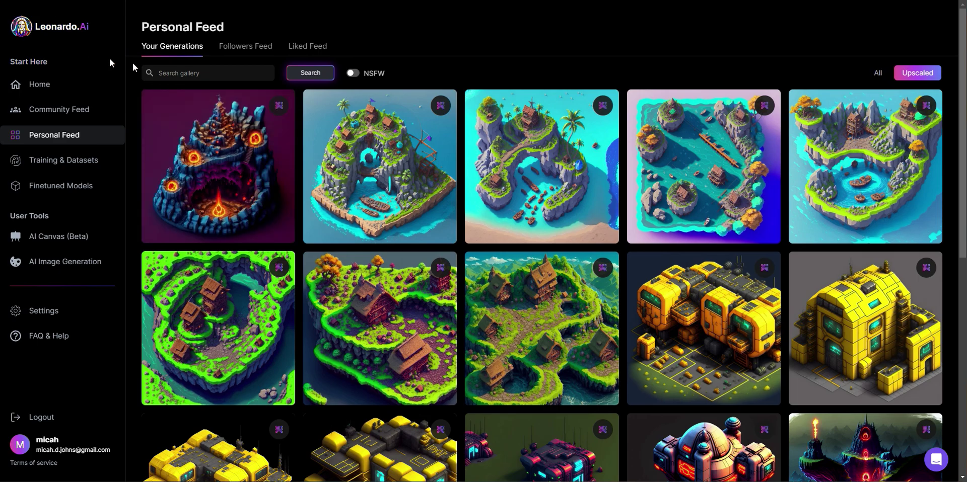
click(579, 167)
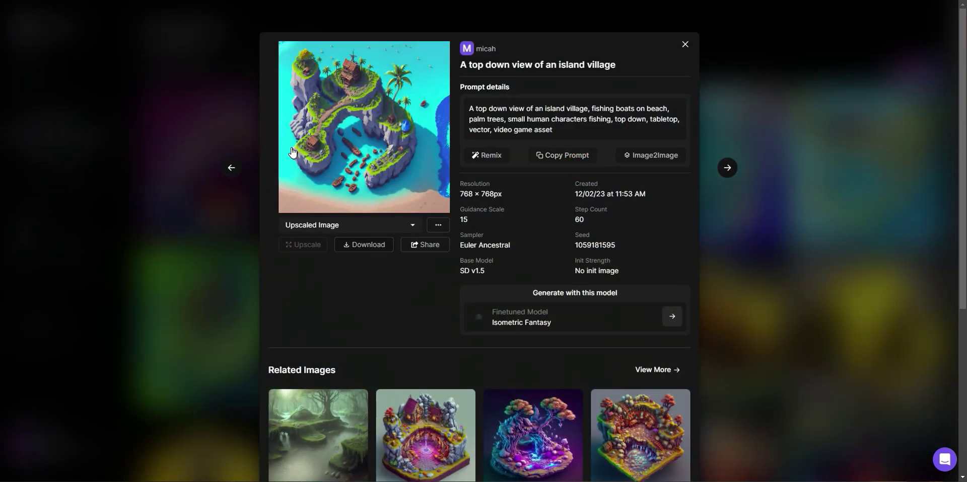
click(683, 45)
click(415, 103)
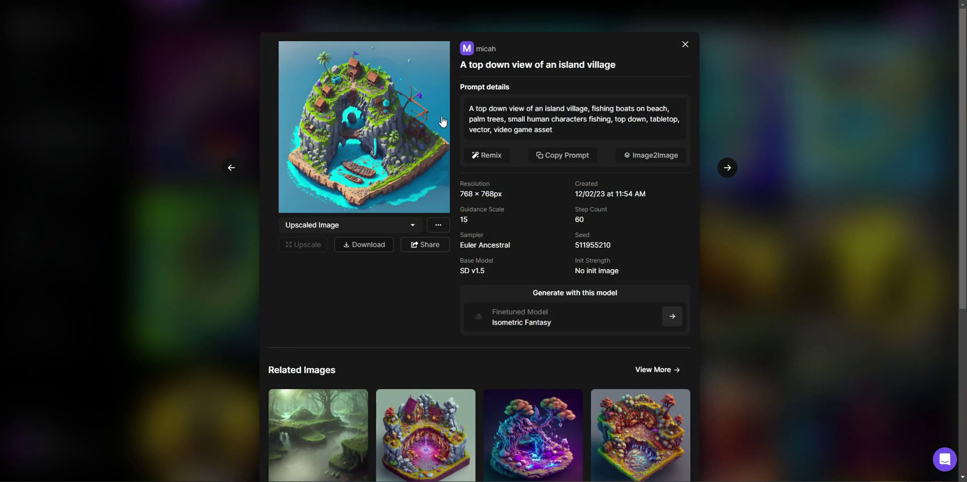
click(380, 152)
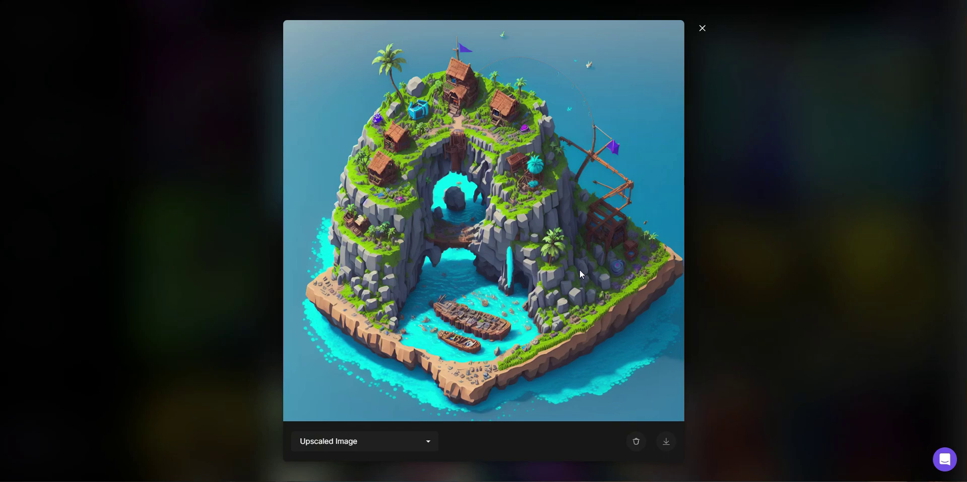